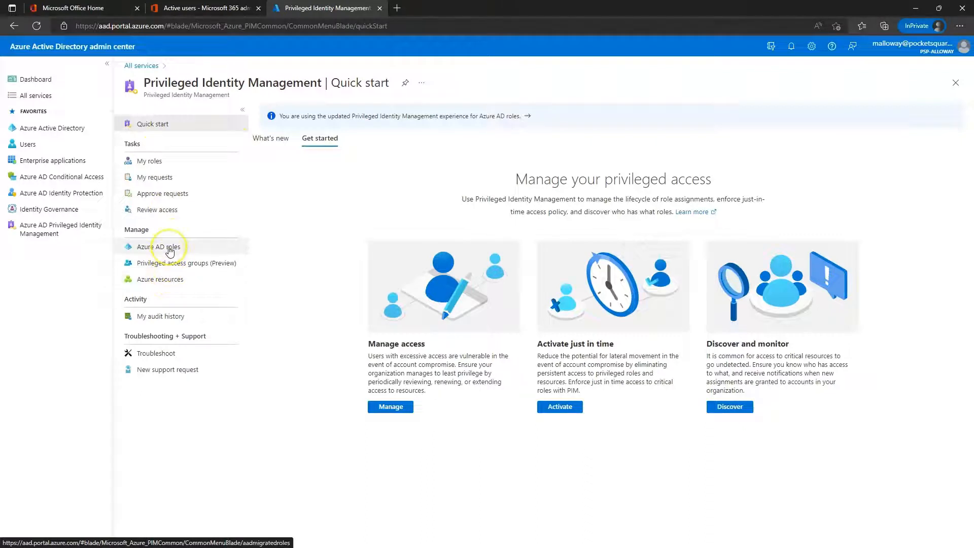
# - Open the SharePoint Administrator role from the Azure AD roles list and show its active assignments
pyautogui.click(170, 250)
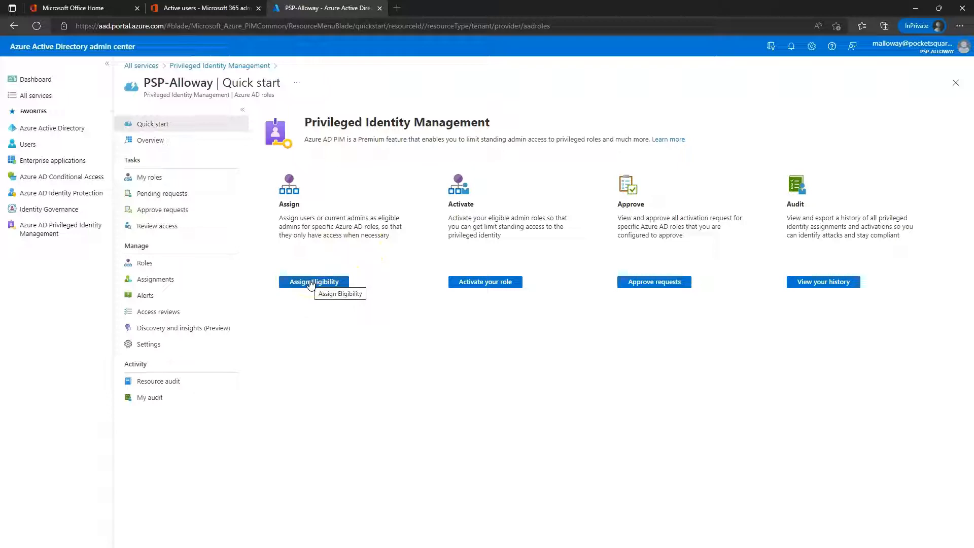
pyautogui.click(311, 283)
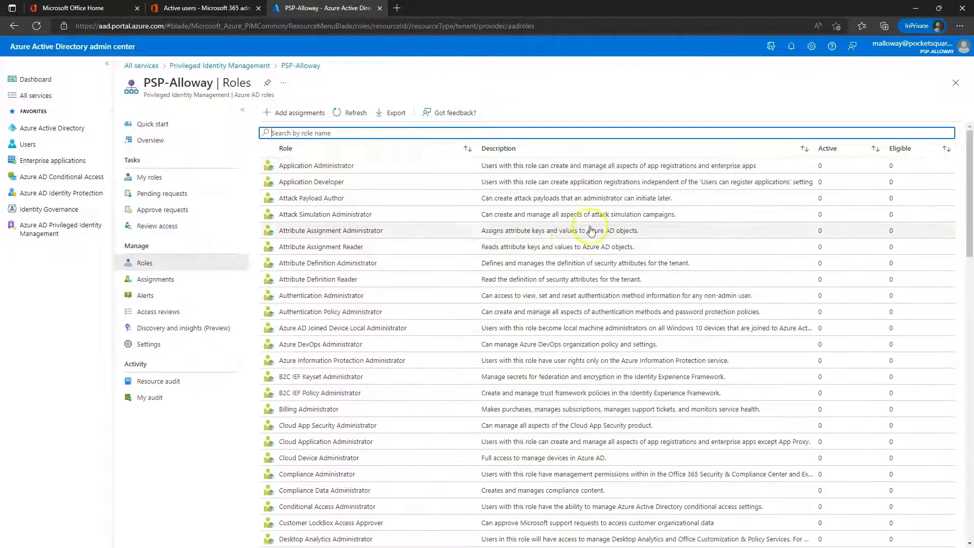
pyautogui.scroll(-8, 446, 269)
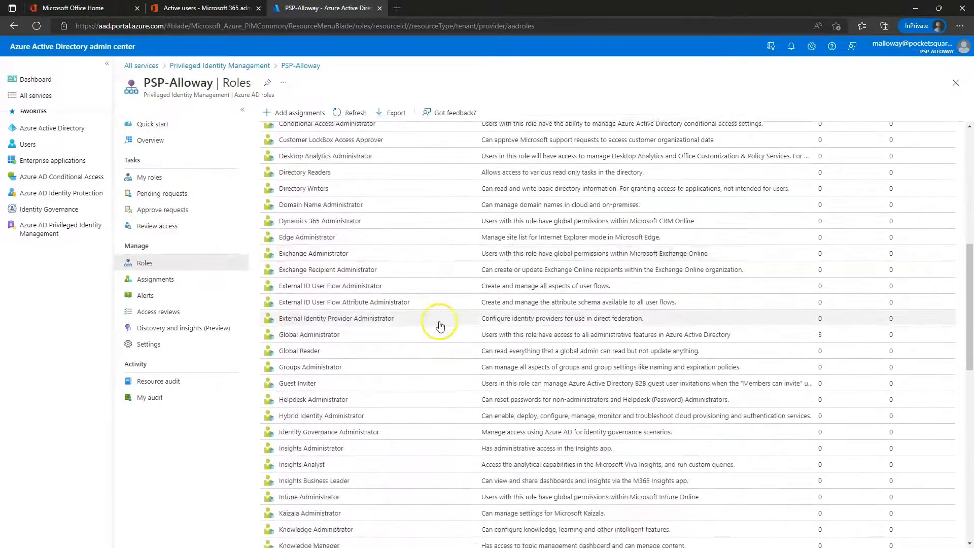
pyautogui.scroll(-9, 440, 325)
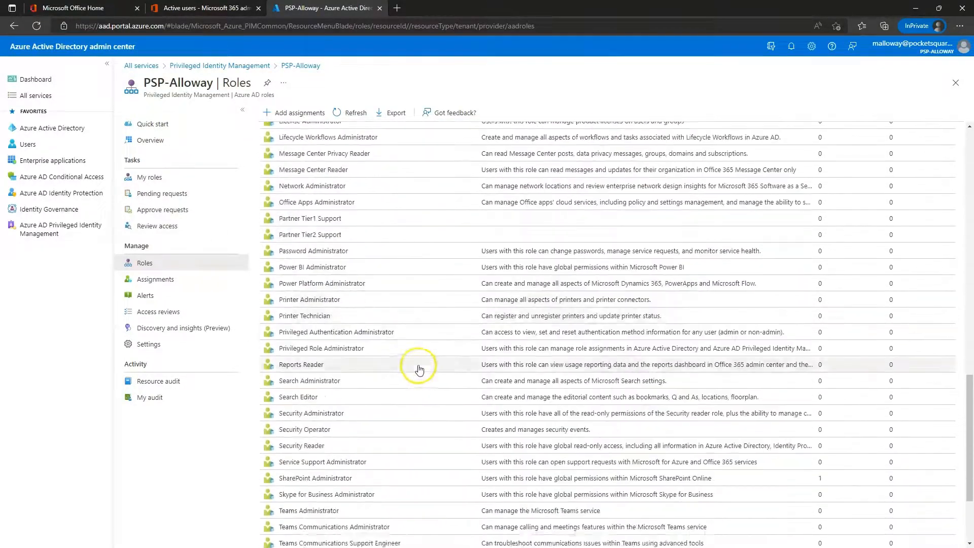
pyautogui.scroll(-5, 420, 369)
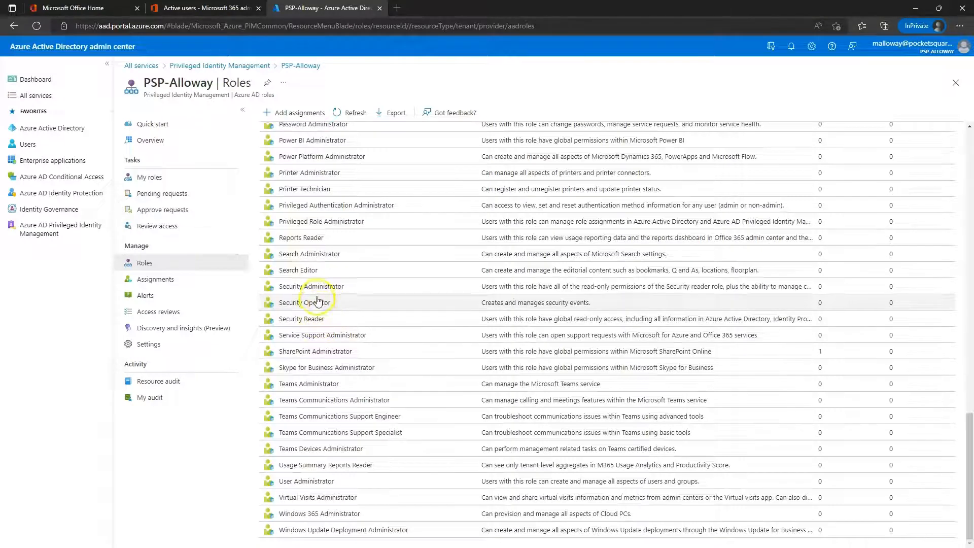
pyautogui.click(303, 351)
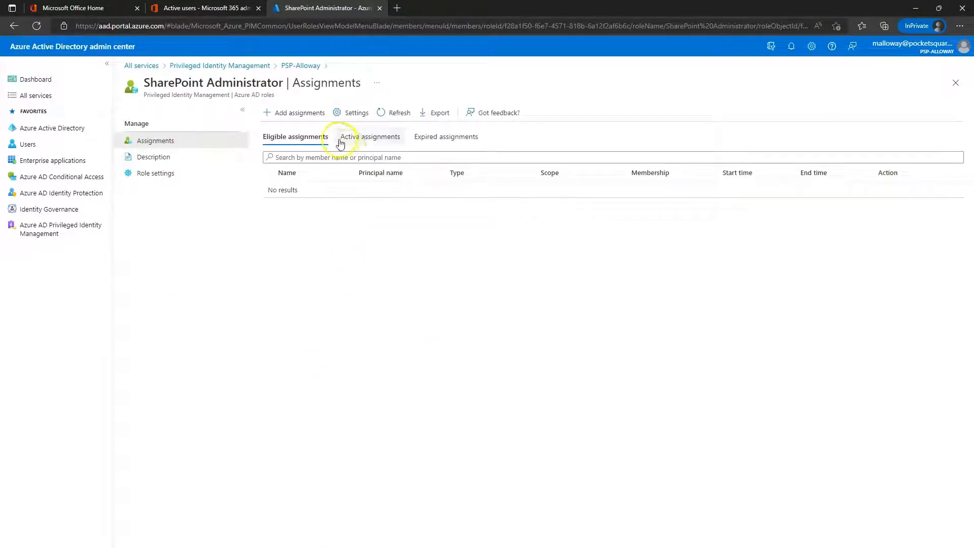
pyautogui.click(372, 137)
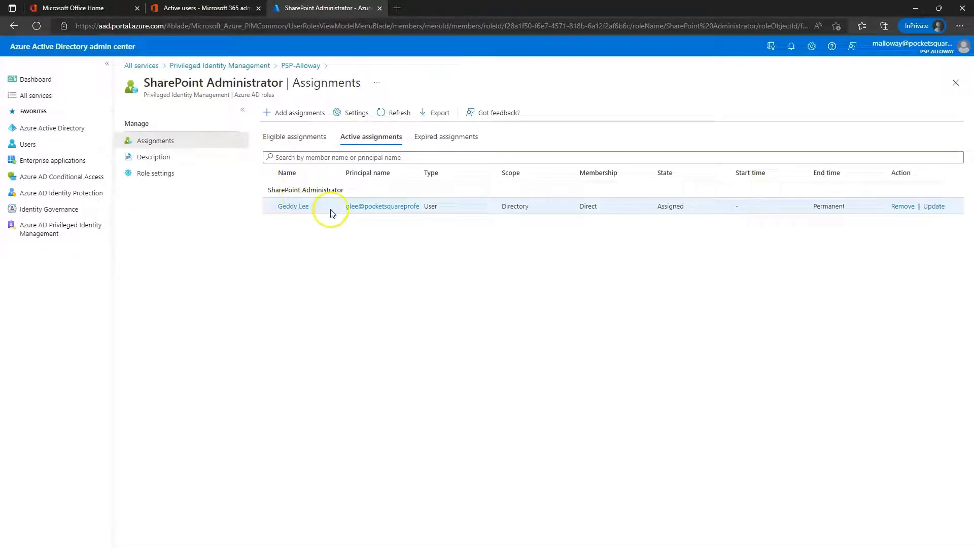
# - Update the listed member's active SharePoint Administrator assignment to type Eligible, with permanent eligibility turned off
pyautogui.click(297, 207)
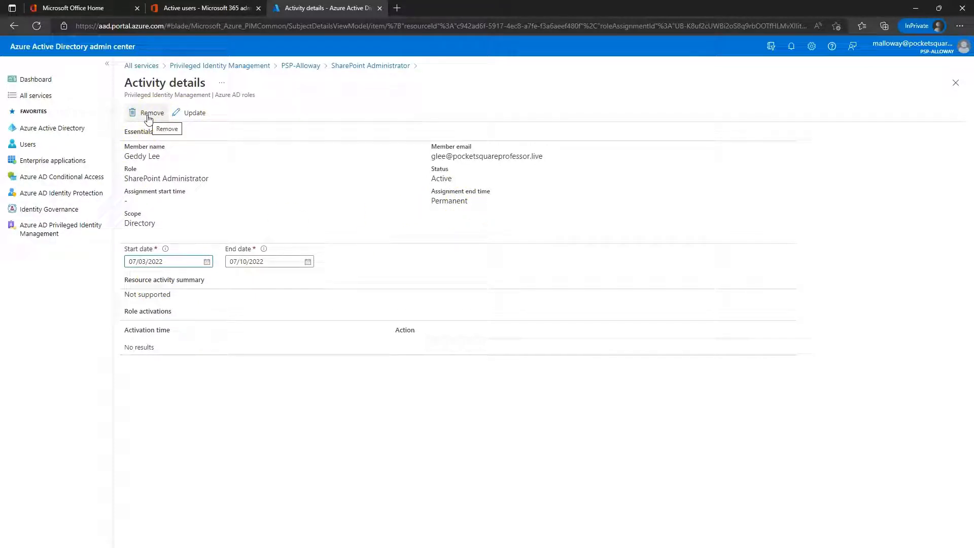
pyautogui.click(185, 118)
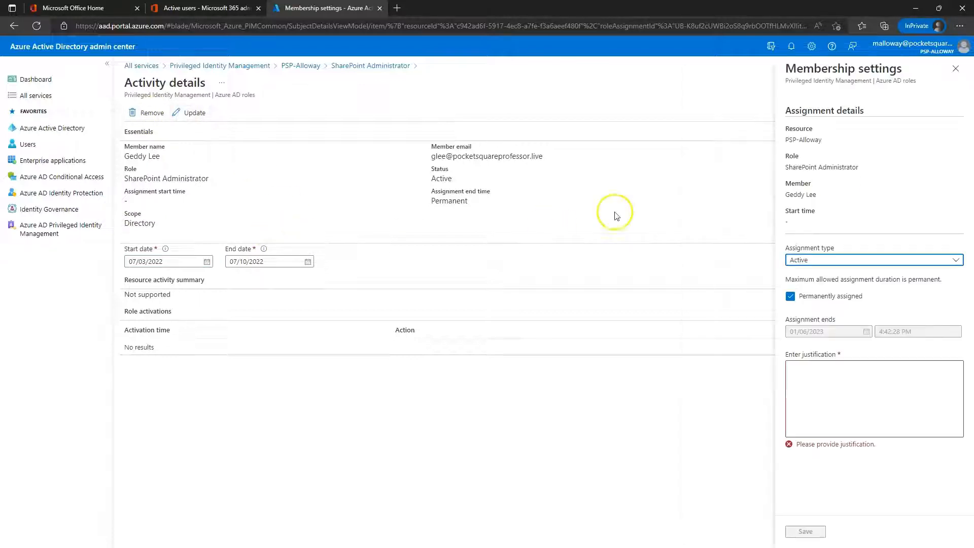
pyautogui.click(840, 260)
pyautogui.click(822, 274)
pyautogui.click(815, 301)
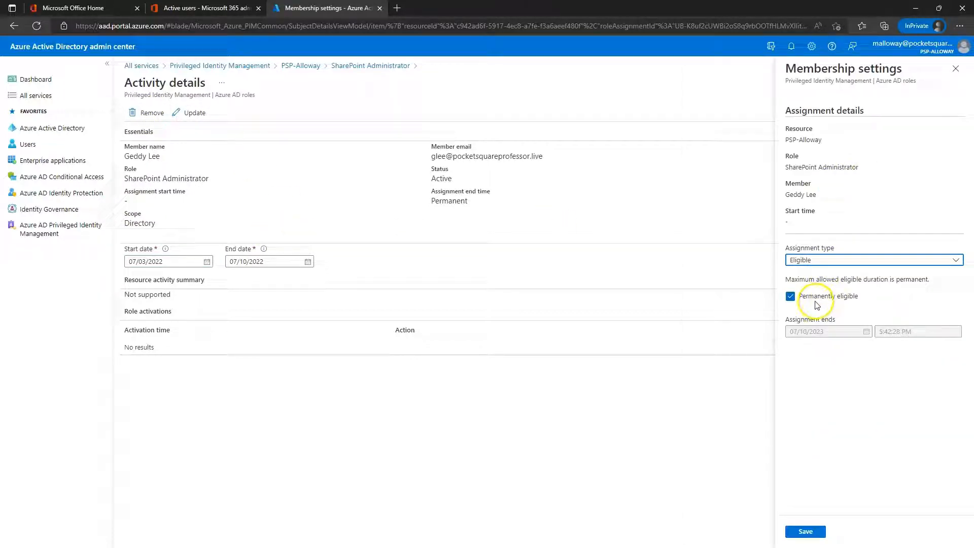
pyautogui.click(791, 297)
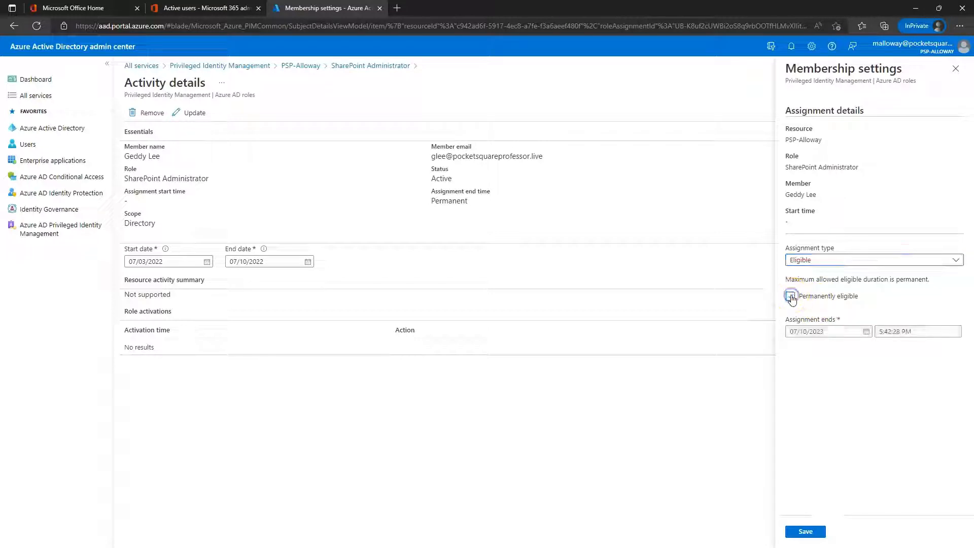
# - Try to set the eligible assignment's end date to 11/23/2023
pyautogui.click(866, 331)
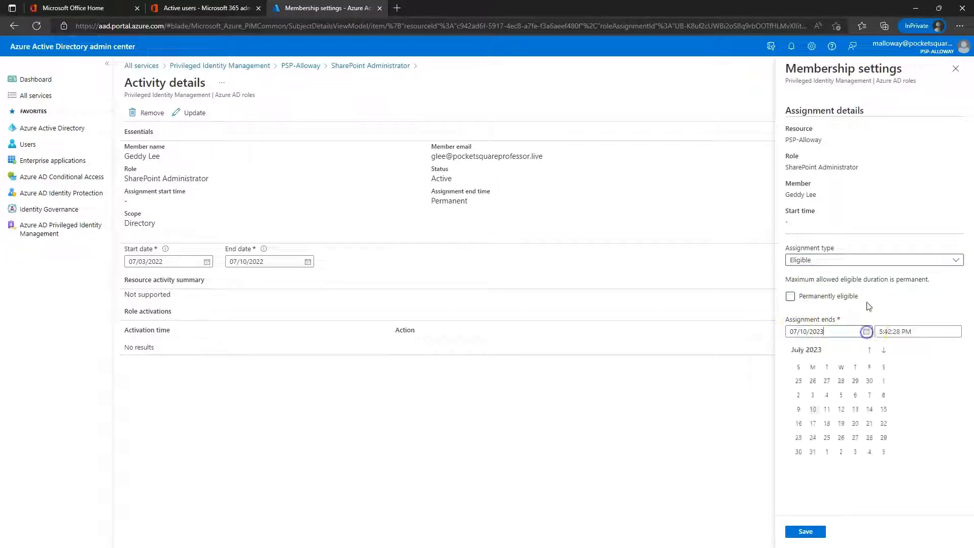
pyautogui.click(883, 350)
pyautogui.click(884, 350)
pyautogui.click(883, 350)
pyautogui.click(884, 350)
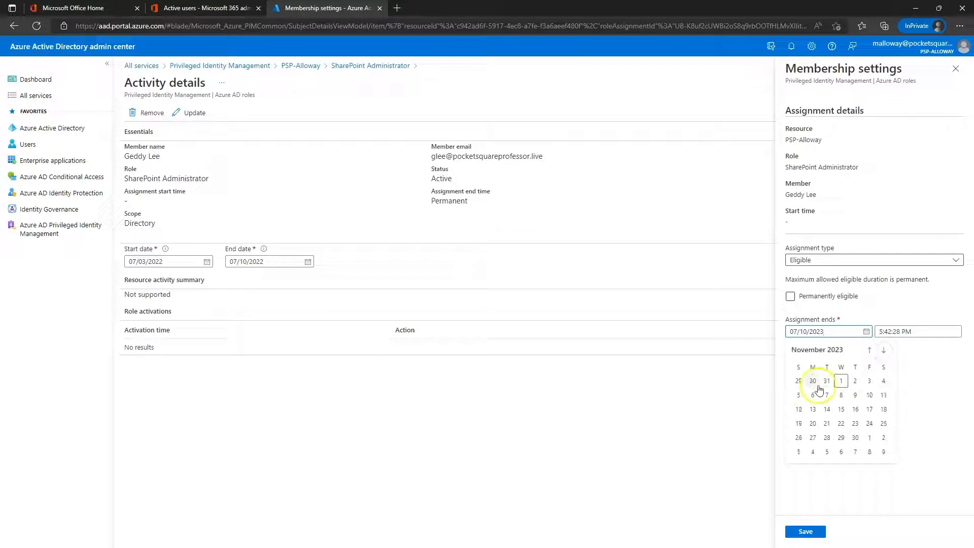
pyautogui.click(855, 424)
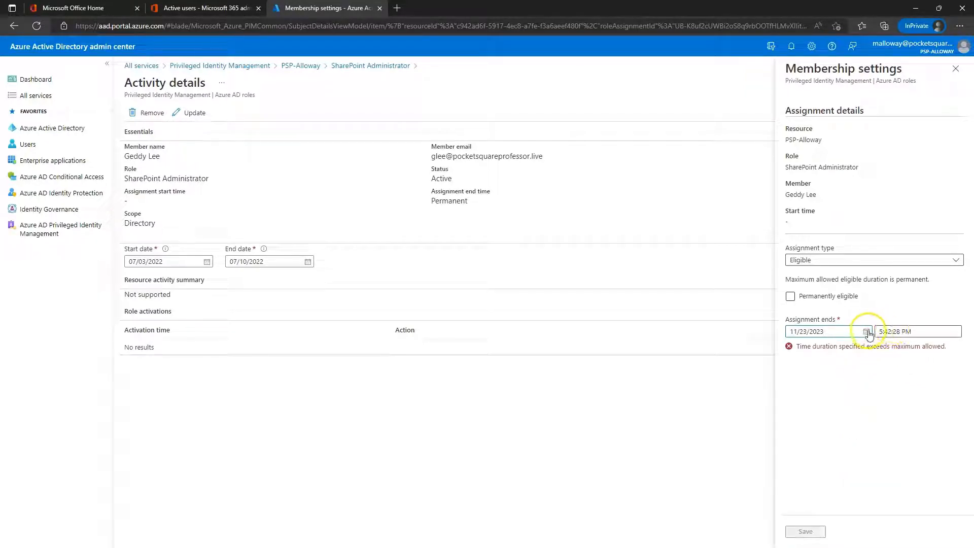
# - Set the assignment's end date to 08/01/2022 and save the membership settings
pyautogui.click(867, 333)
pyautogui.click(883, 352)
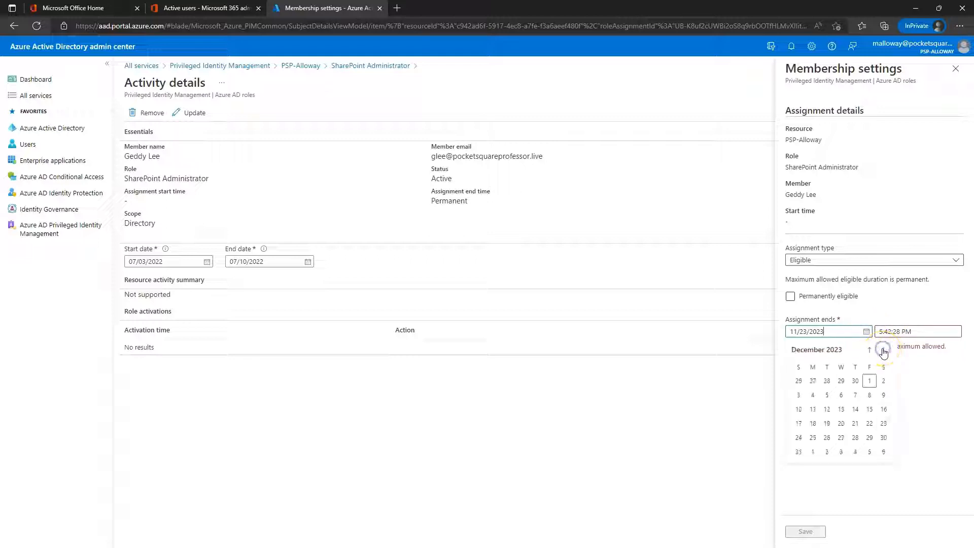
pyautogui.click(882, 353)
pyautogui.click(884, 352)
pyautogui.click(886, 353)
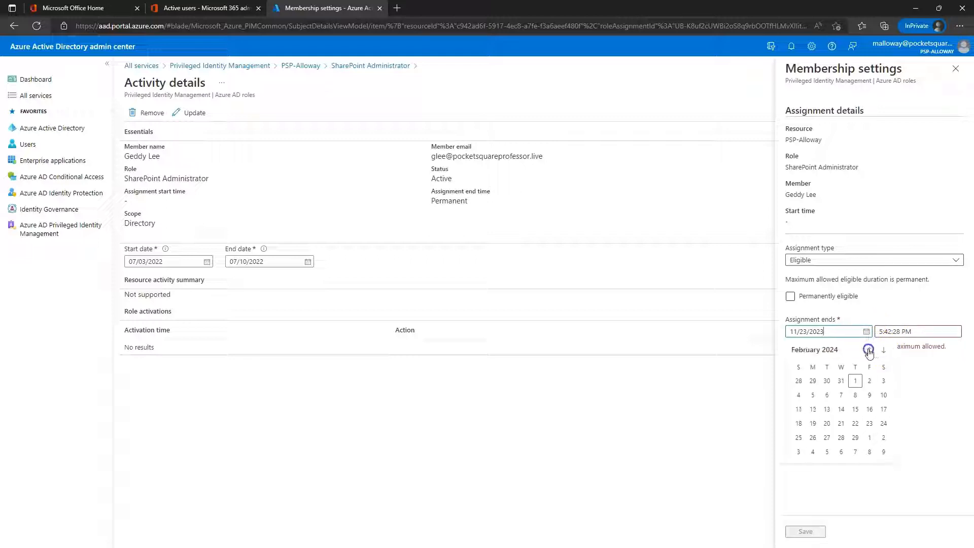
pyautogui.tripleClick(869, 351)
pyautogui.tripleClick(869, 350)
pyautogui.tripleClick(870, 350)
pyautogui.tripleClick(869, 350)
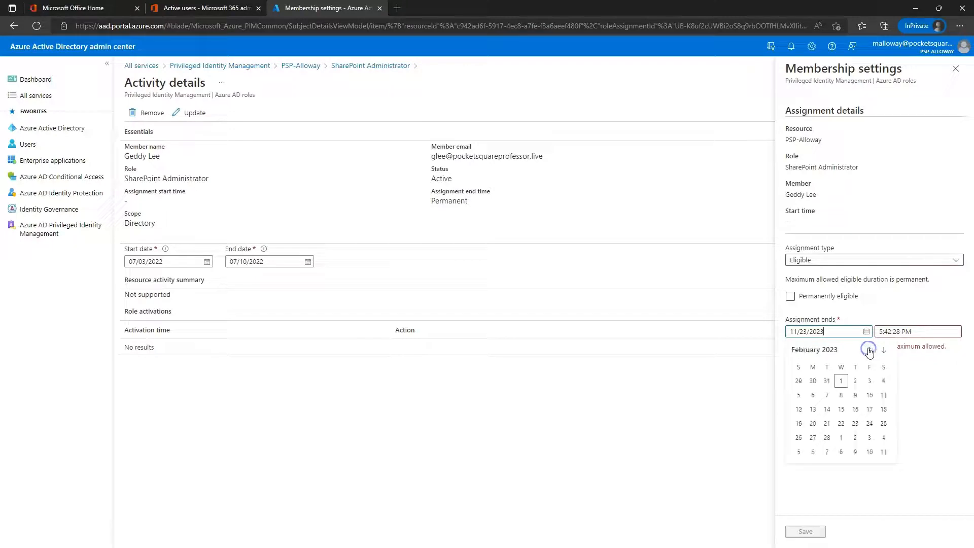
pyautogui.click(869, 350)
pyautogui.click(870, 350)
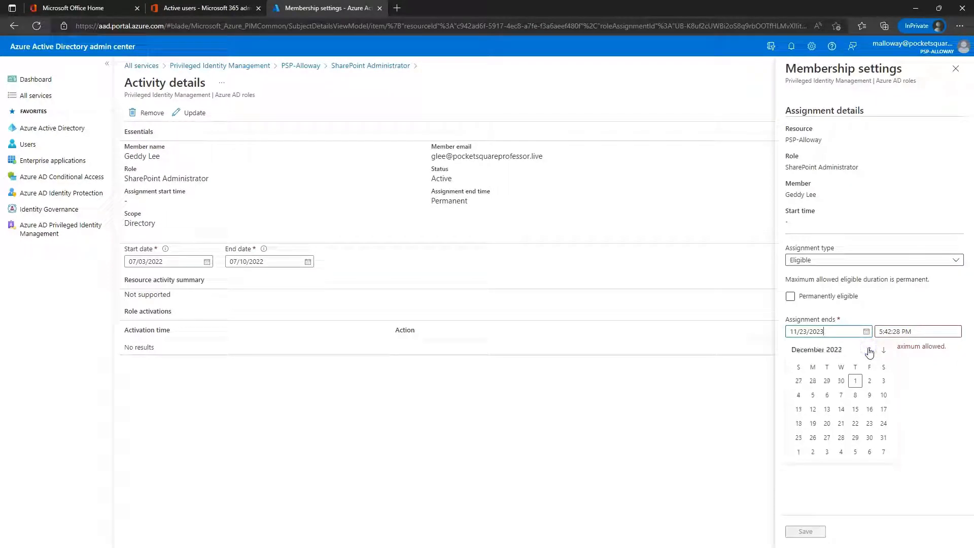
pyautogui.click(870, 350)
pyautogui.tripleClick(870, 350)
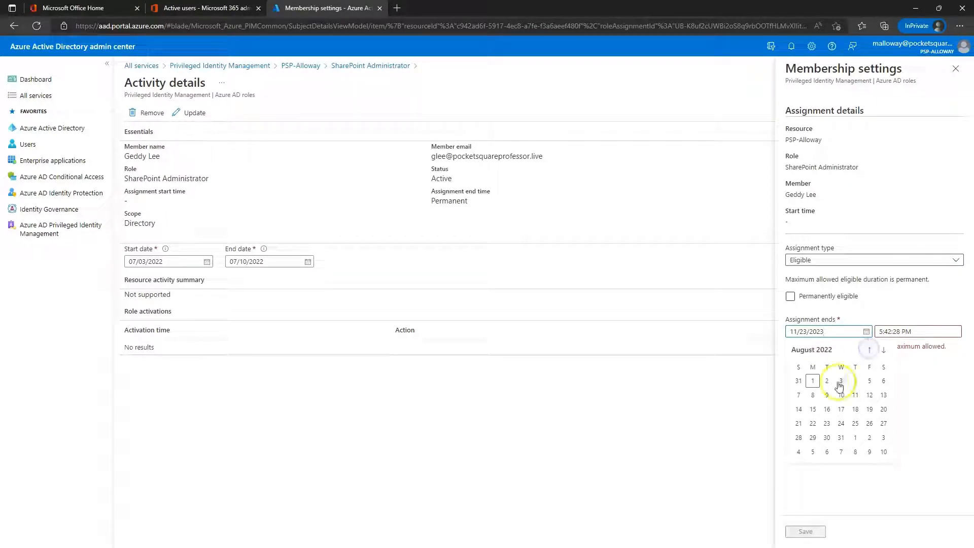
pyautogui.click(812, 381)
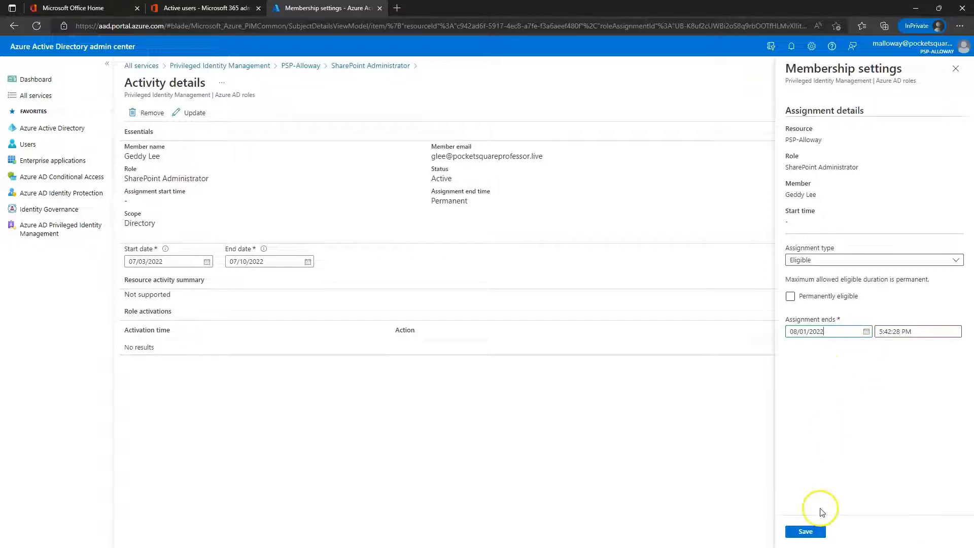
pyautogui.click(807, 532)
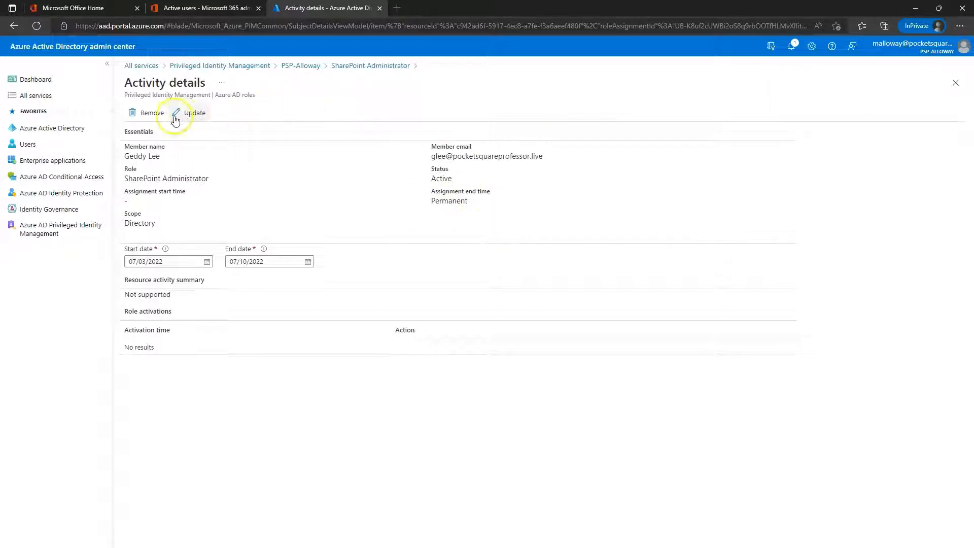
# - Return to the SharePoint Administrator assignments, refresh them, and view the eligible assignments
pyautogui.click(354, 66)
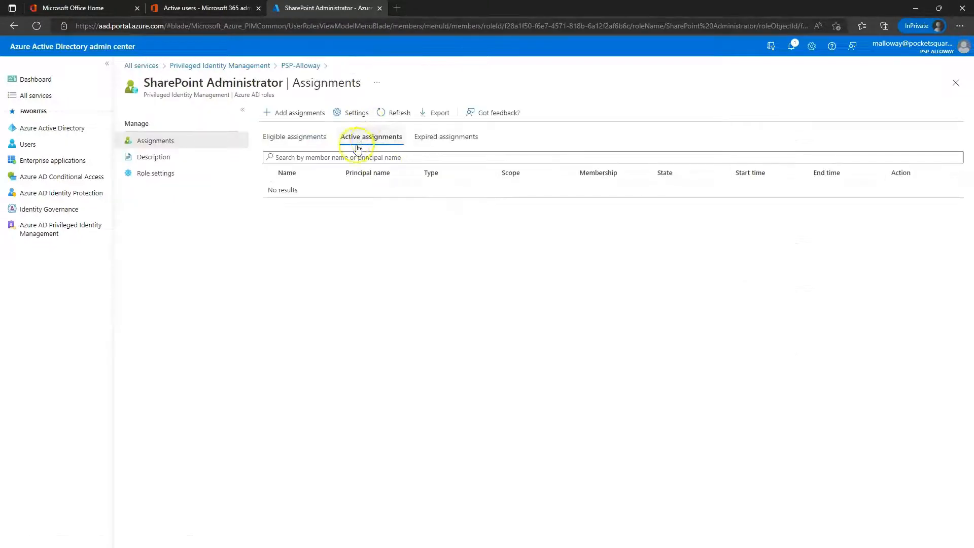
pyautogui.click(393, 112)
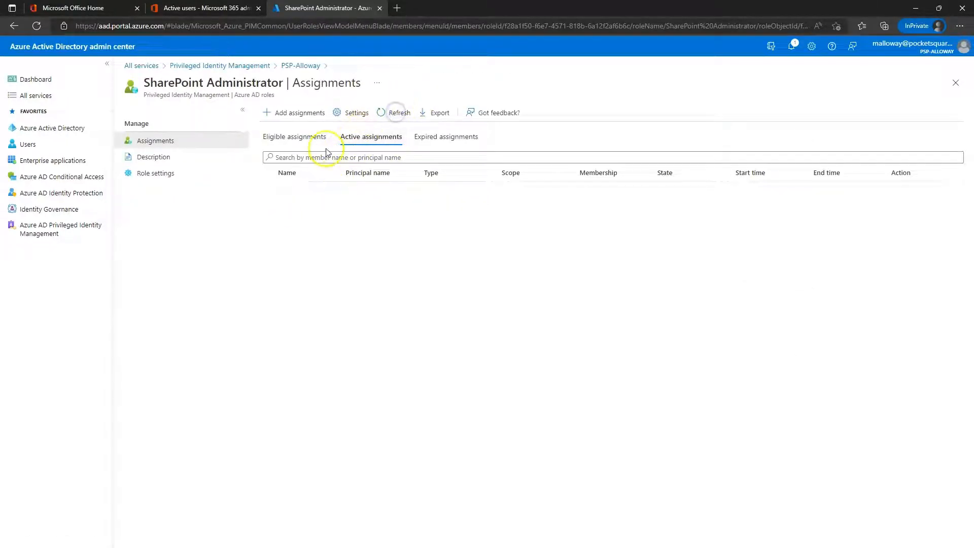
pyautogui.click(293, 137)
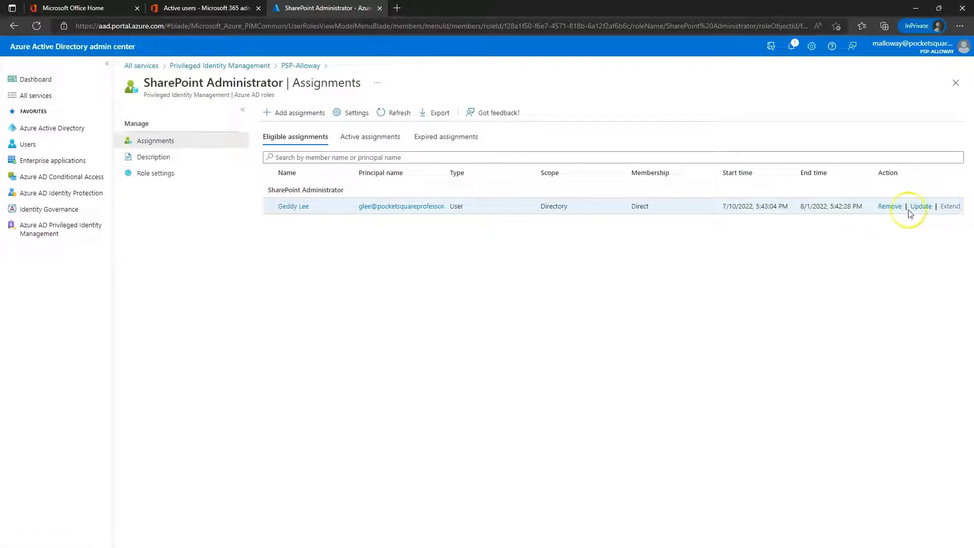
# - Remove the member's eligible SharePoint Administrator assignment, refresh the list, and check both the active and eligible assignments
pyautogui.click(890, 208)
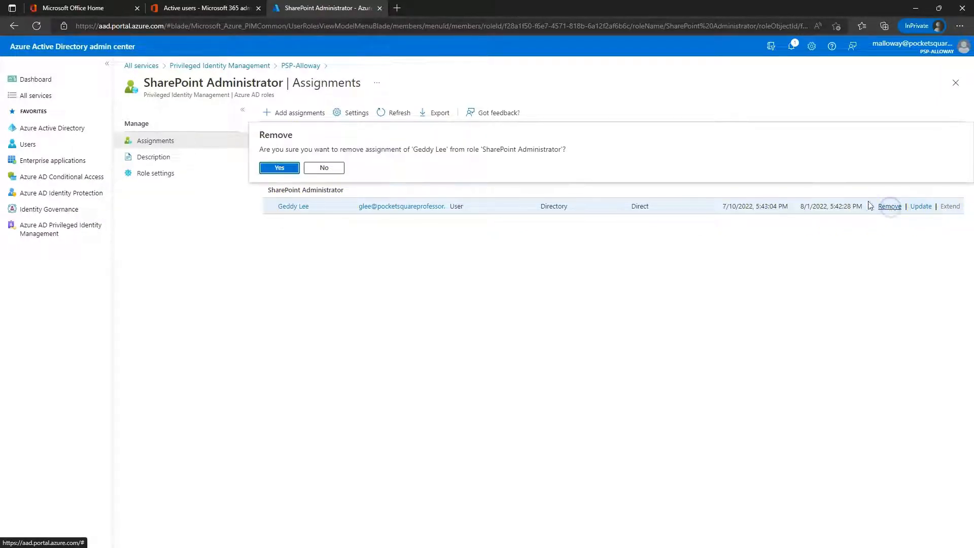
pyautogui.click(279, 169)
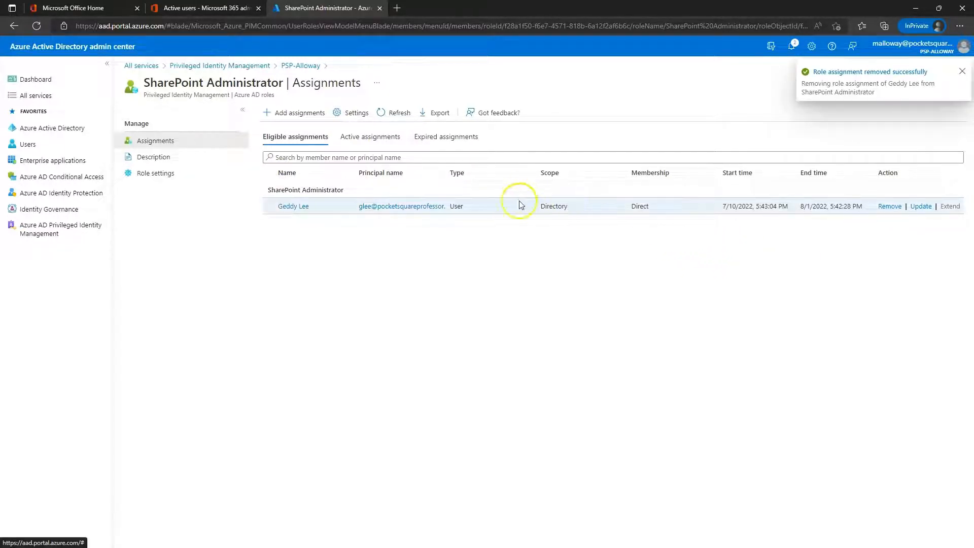
pyautogui.click(404, 119)
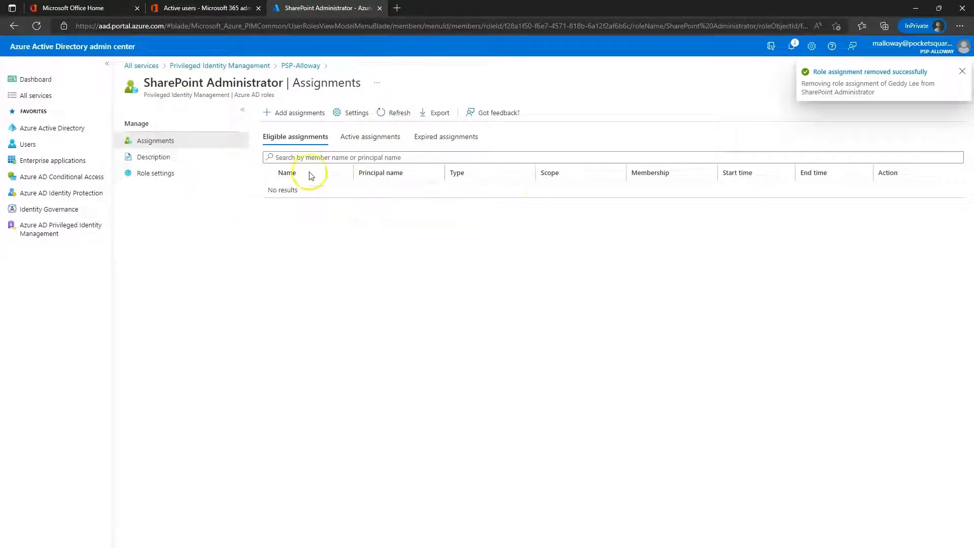
pyautogui.click(371, 138)
pyautogui.click(290, 136)
# - Start a new SharePoint Administrator assignment with Directory scope, find the removed member by first name, select them, and continue to the assignment settings
pyautogui.click(294, 112)
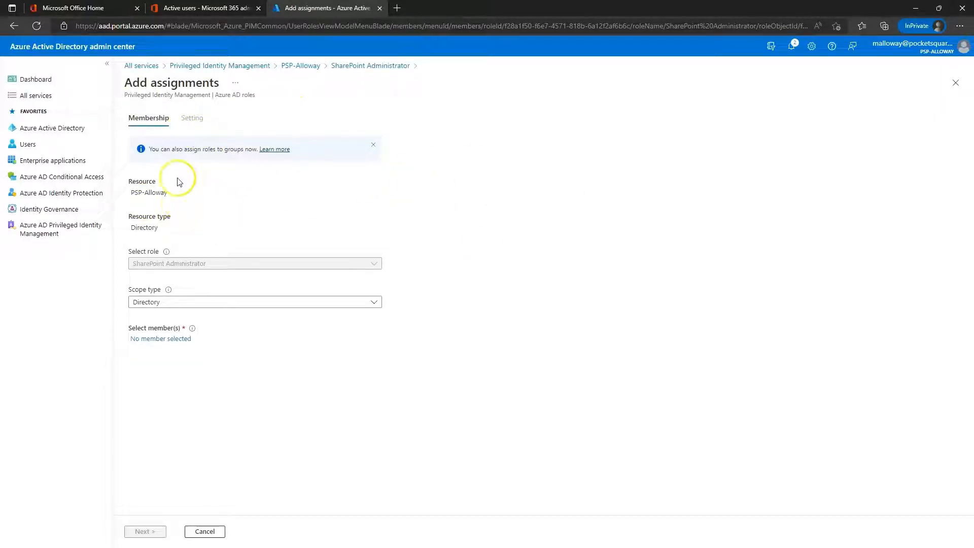
pyautogui.click(184, 345)
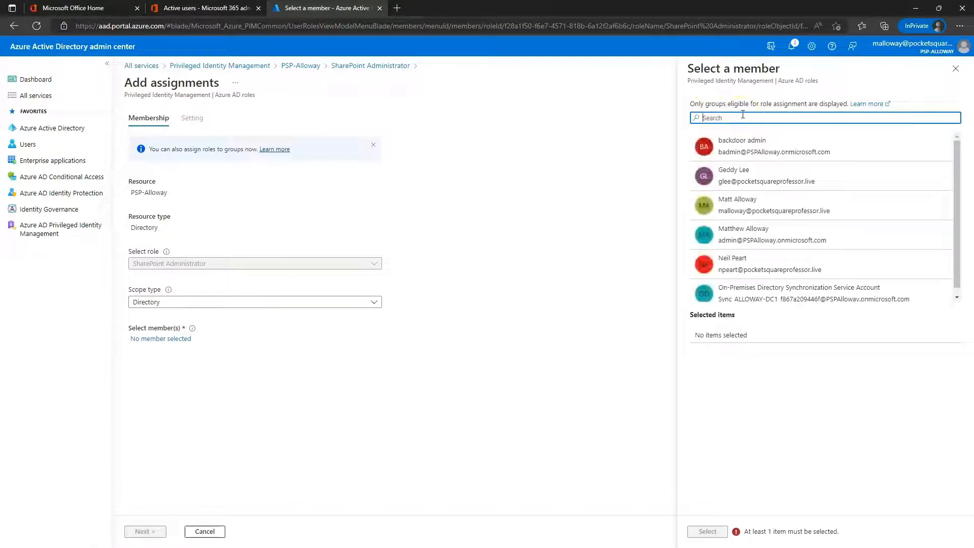
pyautogui.write('geddy')
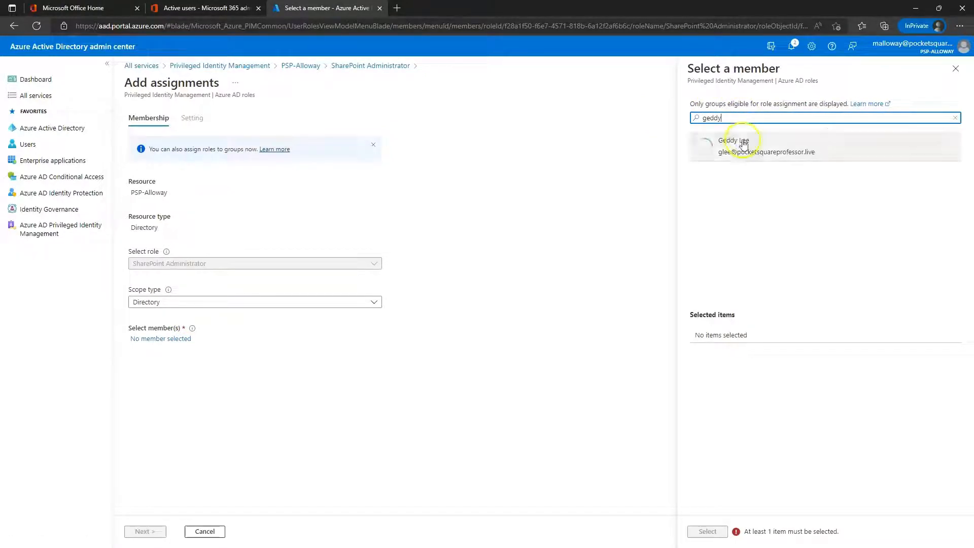
pyautogui.click(739, 151)
pyautogui.click(704, 528)
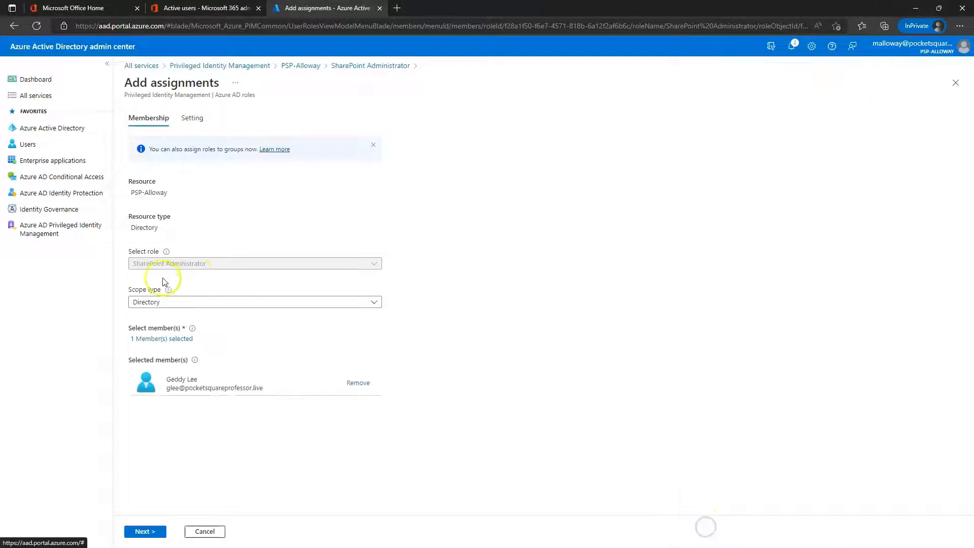
pyautogui.click(142, 531)
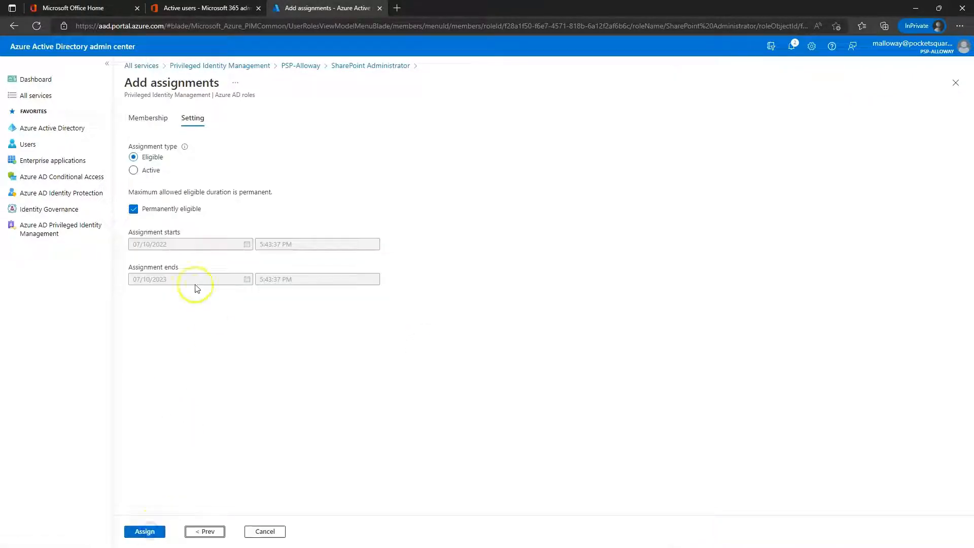
# - Turn off permanent eligibility, set the end date to 07/03/2023, and assign the role as Eligible
pyautogui.click(133, 208)
pyautogui.click(250, 278)
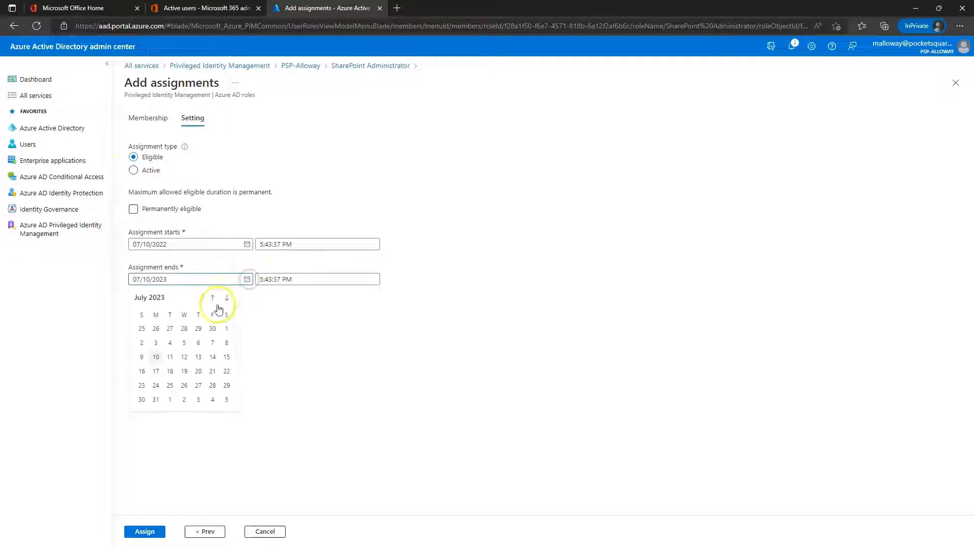
pyautogui.click(155, 342)
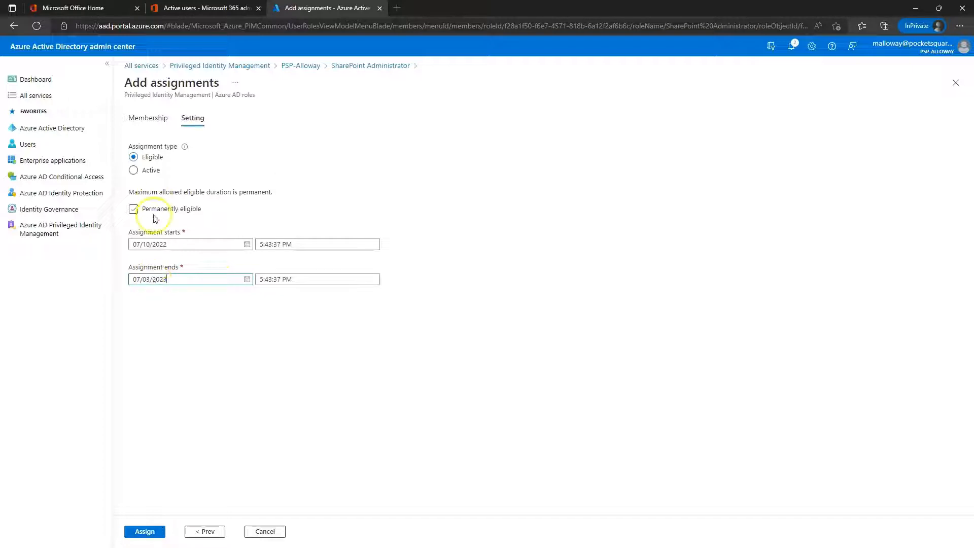
pyautogui.click(146, 532)
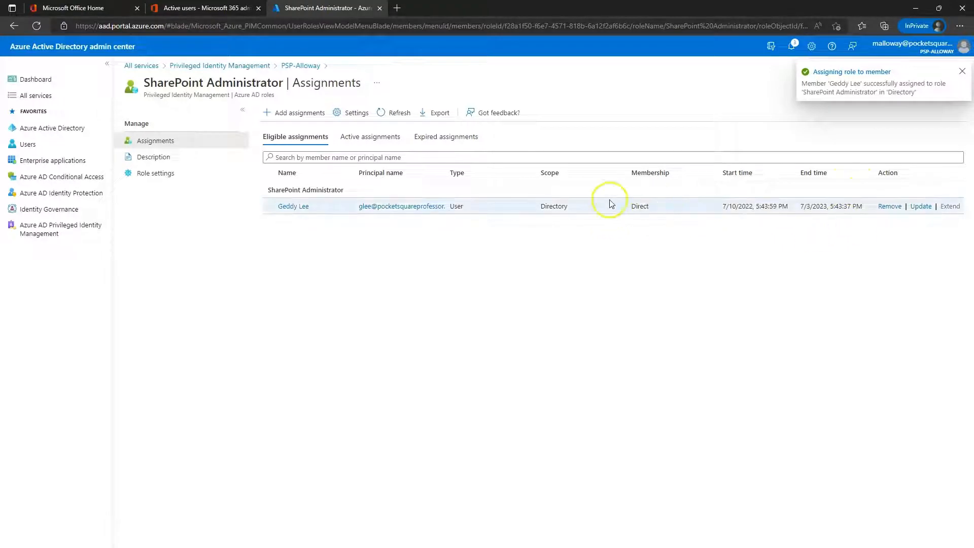
# - Edit the SharePoint Administrator role settings, set the maximum activation duration to 2 hours, and continue to the assignment settings
pyautogui.click(962, 73)
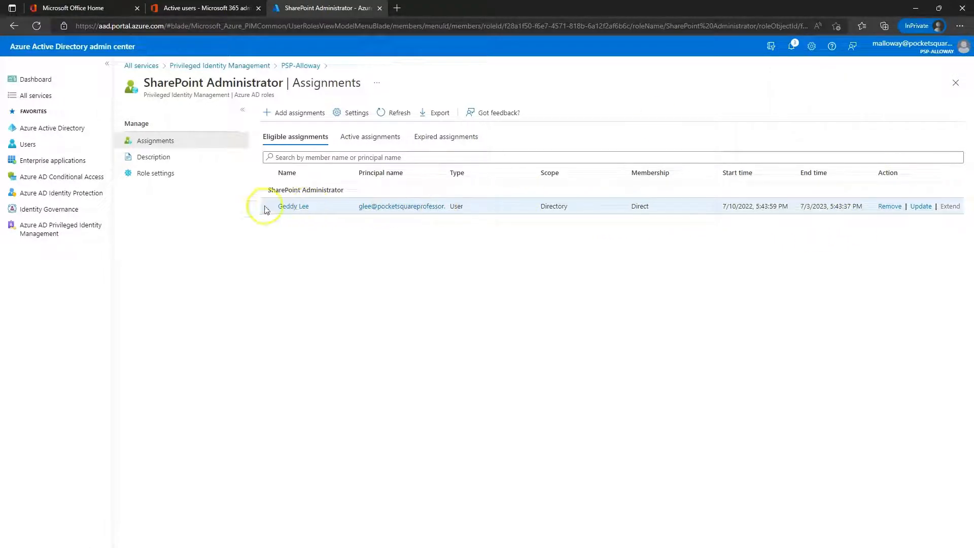
pyautogui.click(344, 115)
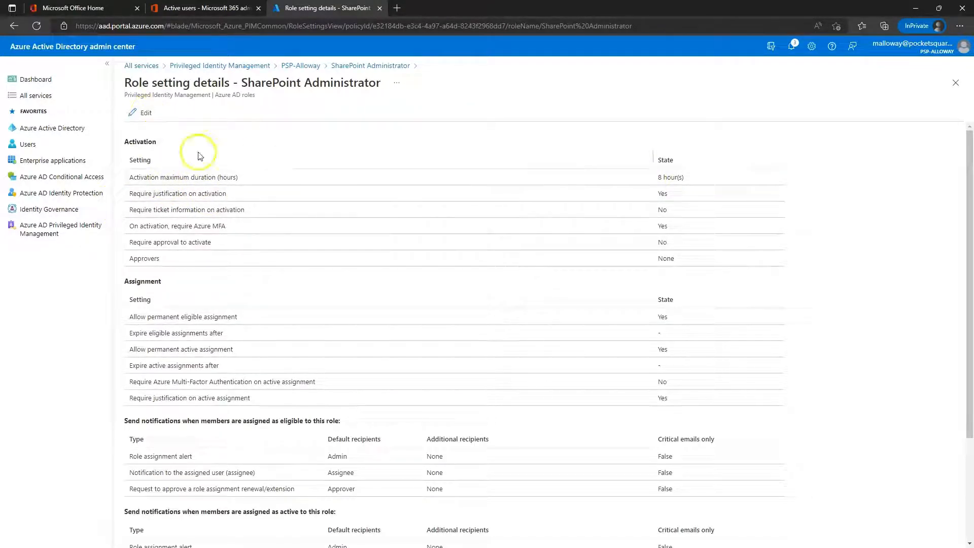
pyautogui.click(144, 111)
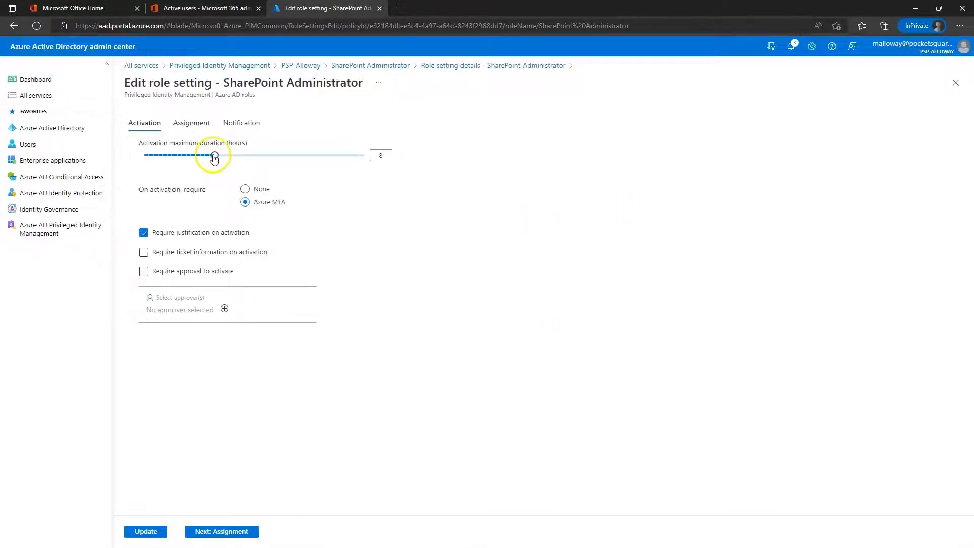
pyautogui.moveTo(214, 157); pyautogui.dragTo(158, 157)
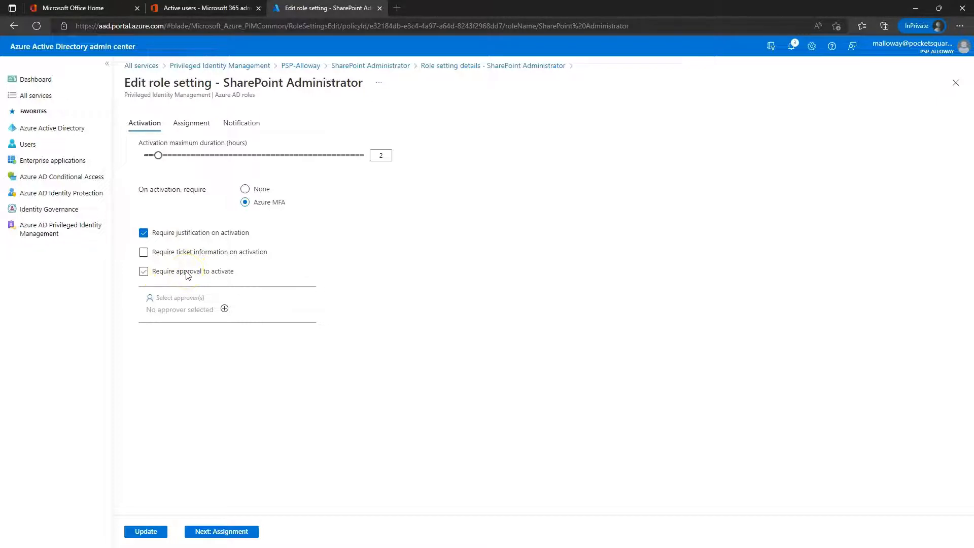
pyautogui.click(181, 254)
pyautogui.click(240, 532)
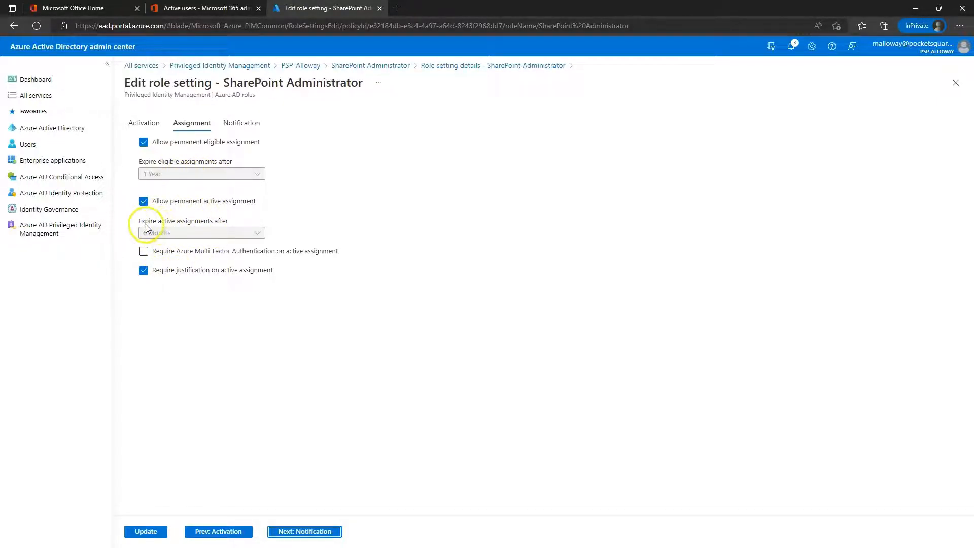
# - Require Azure Multi-Factor Authentication on active assignment, review the notification settings, and save the role settings
pyautogui.click(162, 253)
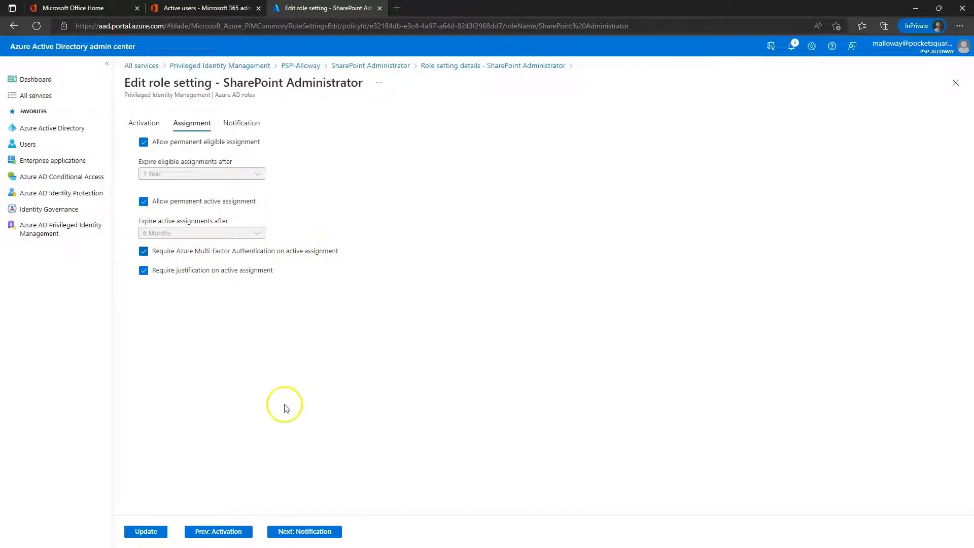
pyautogui.click(322, 531)
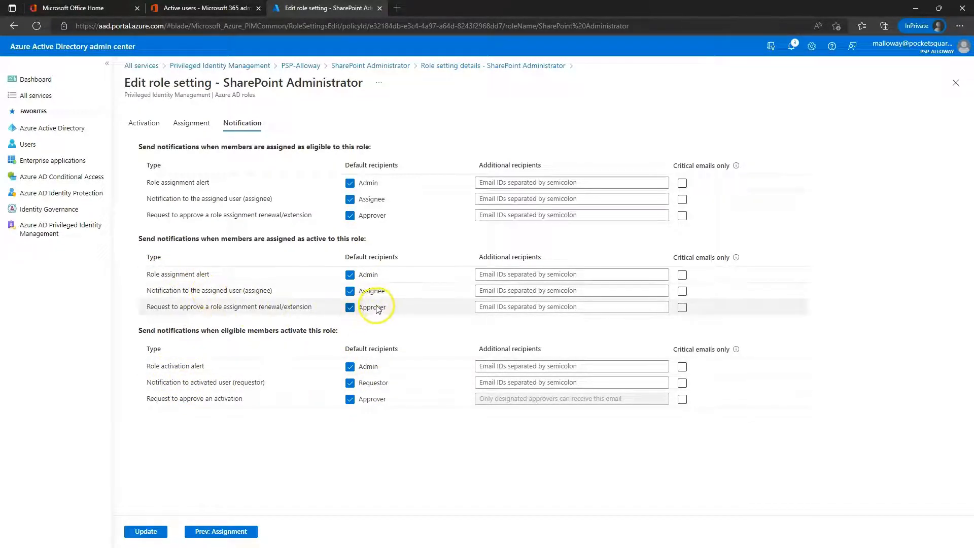
pyautogui.click(234, 531)
pyautogui.click(286, 533)
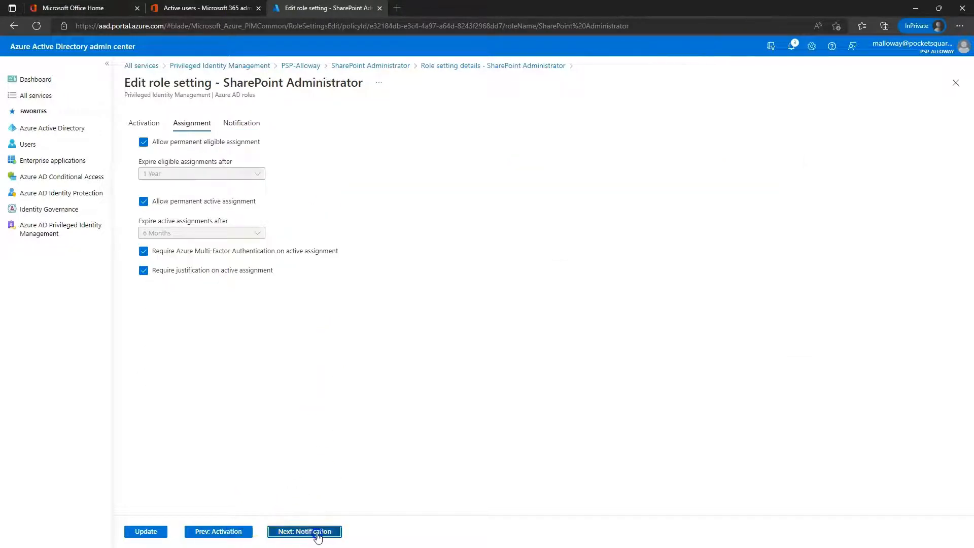
pyautogui.click(154, 532)
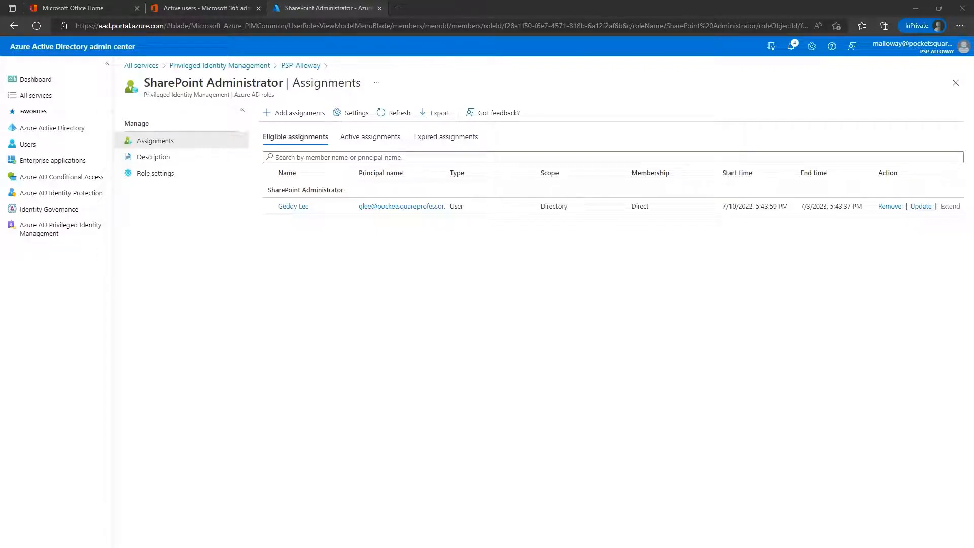
# - Switch to the member's Microsoft Office home page in the Incognito browser and look through the full list of available apps
pyautogui.moveTo(401, 57); pyautogui.dragTo(498, 57)
pyautogui.doubleClick(540, 59)
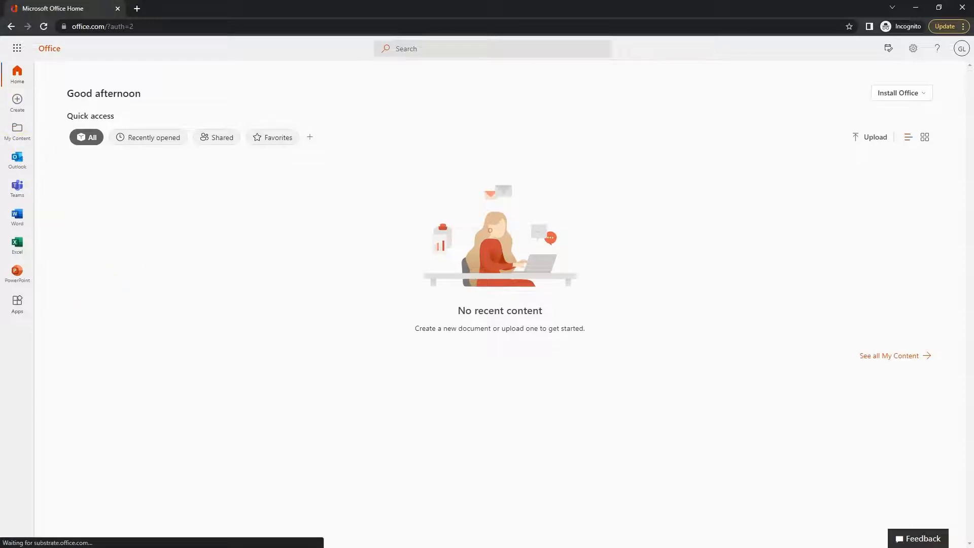
pyautogui.click(13, 51)
pyautogui.click(26, 234)
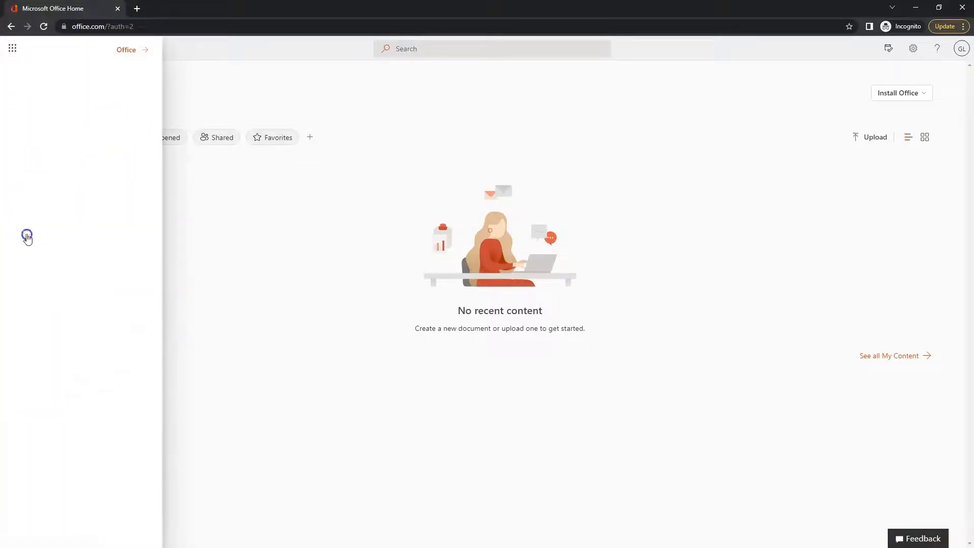
pyautogui.scroll(-5, 76, 436)
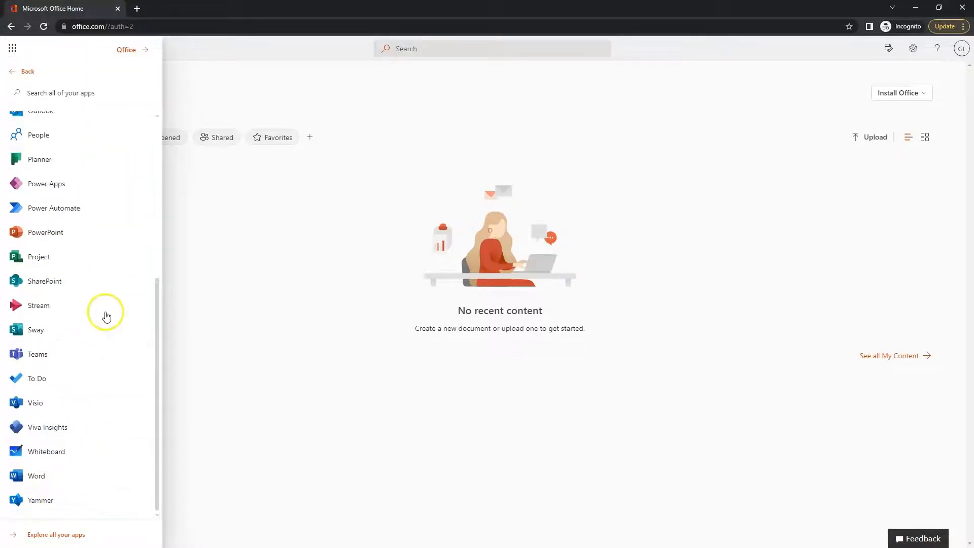
pyautogui.scroll(5, 97, 295)
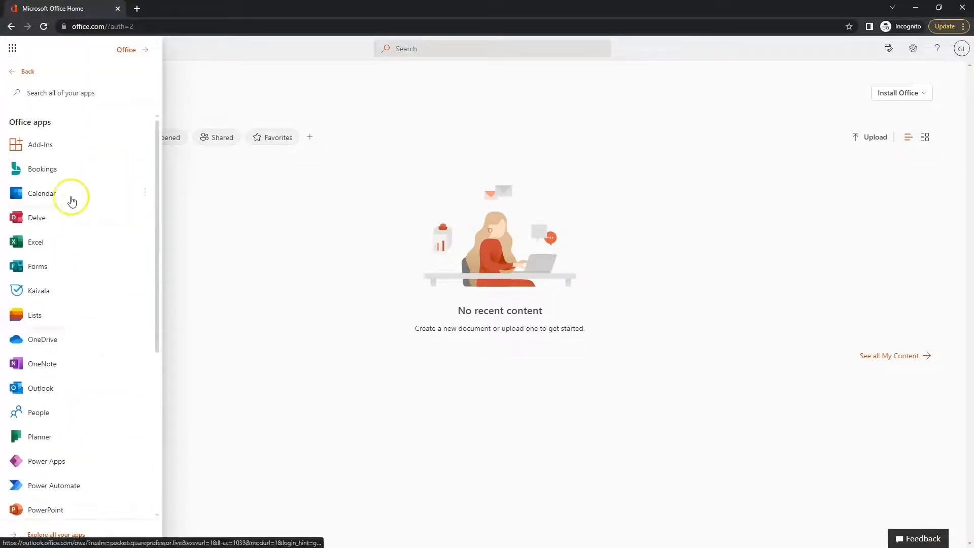
# - Open portal.azure.com in a new browser tab as the eligible member and postpone the welcome tour
pyautogui.click(137, 8)
pyautogui.write('portal.azure.com')
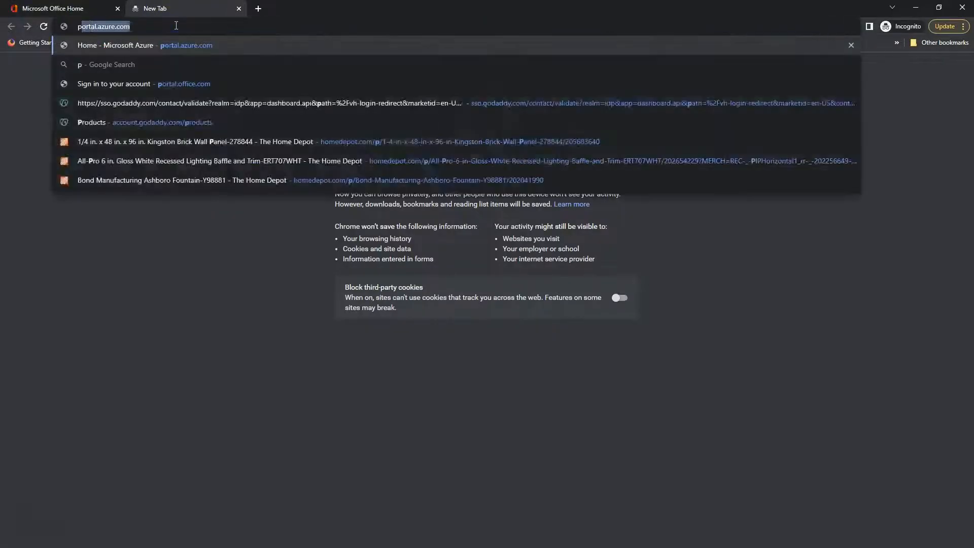
pyautogui.press('Return')
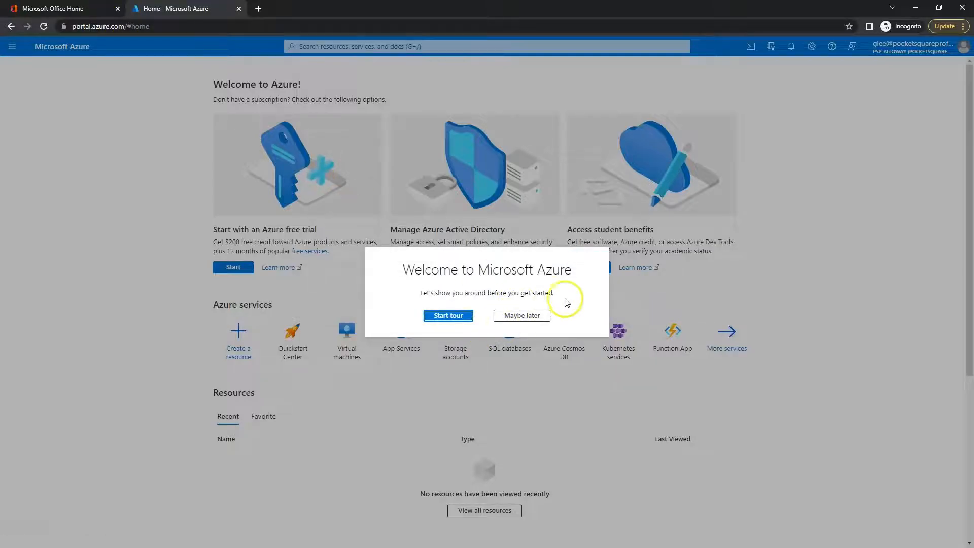
pyautogui.click(510, 318)
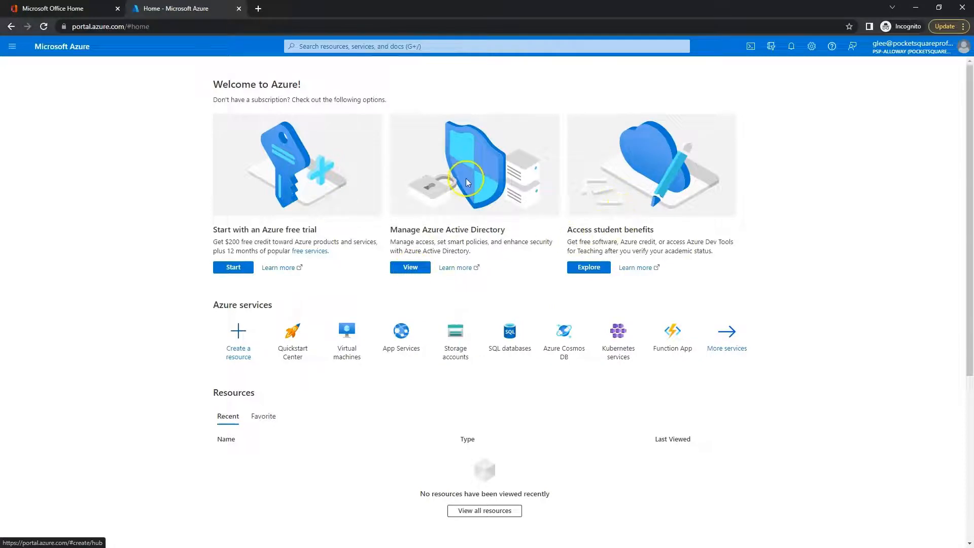
# - Go from Azure Active Directory through Identity Governance to Privileged Identity Management and display the member's own eligible Azure AD roles
pyautogui.click(411, 269)
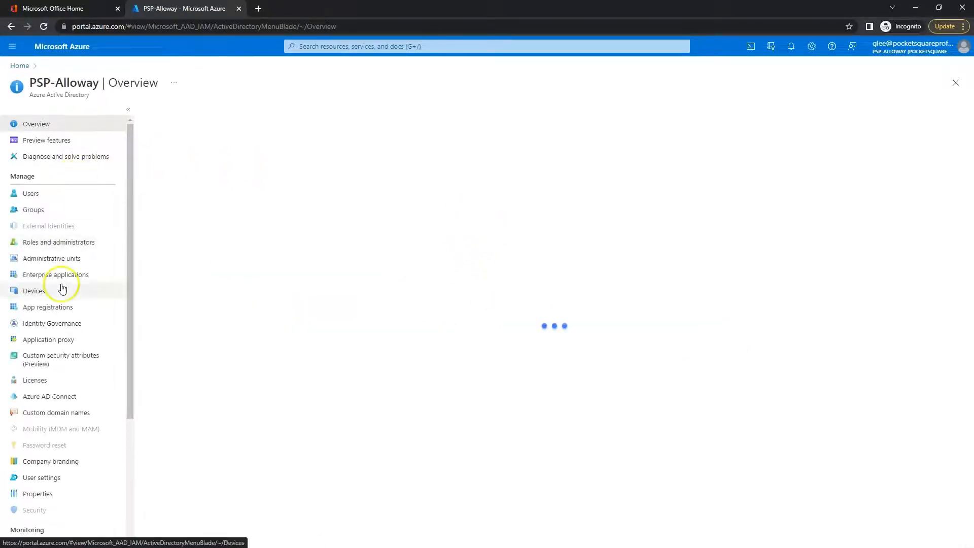
pyautogui.click(62, 329)
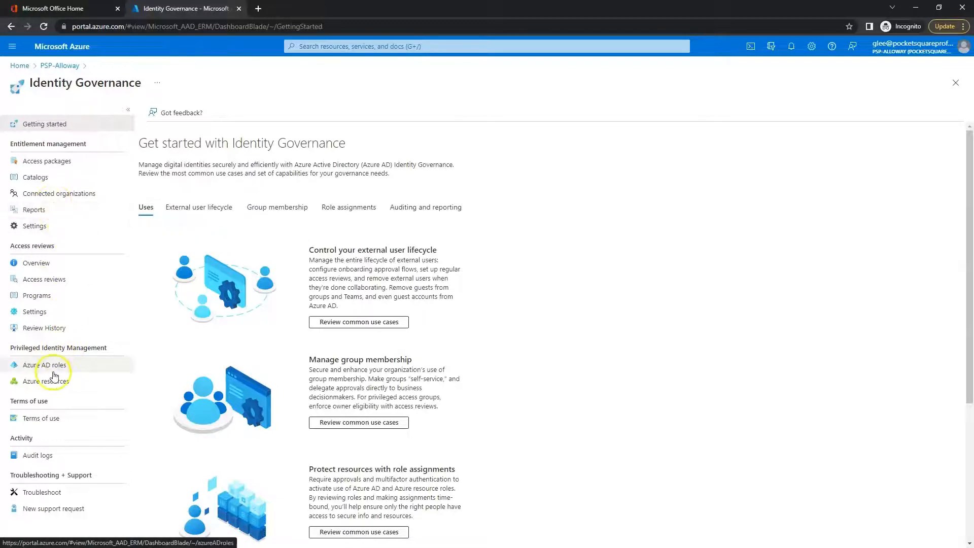
pyautogui.click(59, 372)
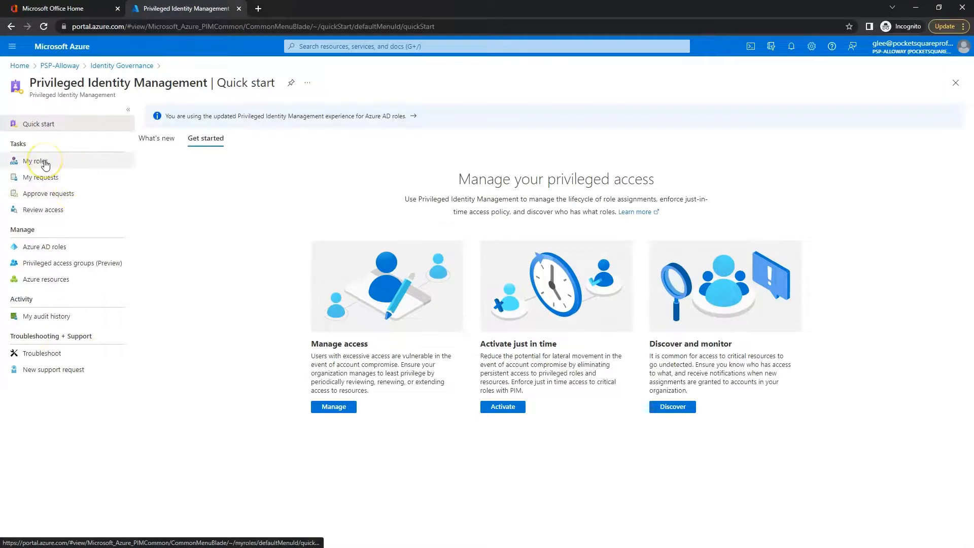
pyautogui.click(45, 163)
pyautogui.click(235, 223)
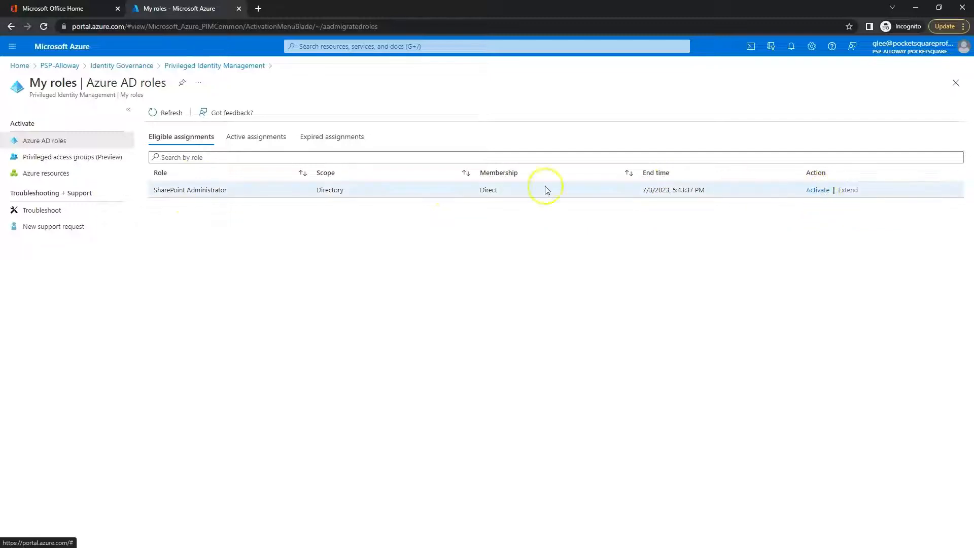
# - Activate the eligible SharePoint Administrator role for 2 hours with the reason "Need to do job!"
pyautogui.click(824, 195)
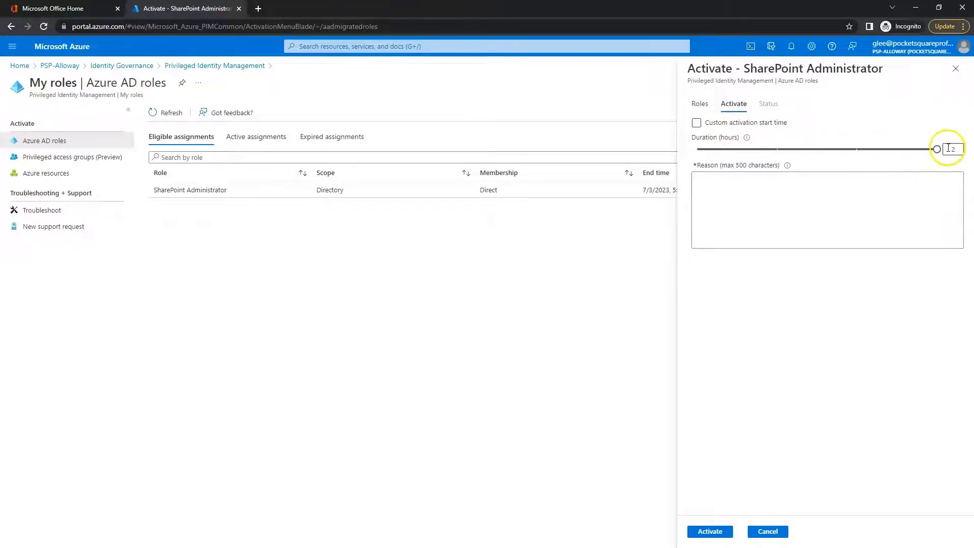
pyautogui.click(736, 191)
pyautogui.write('Nee')
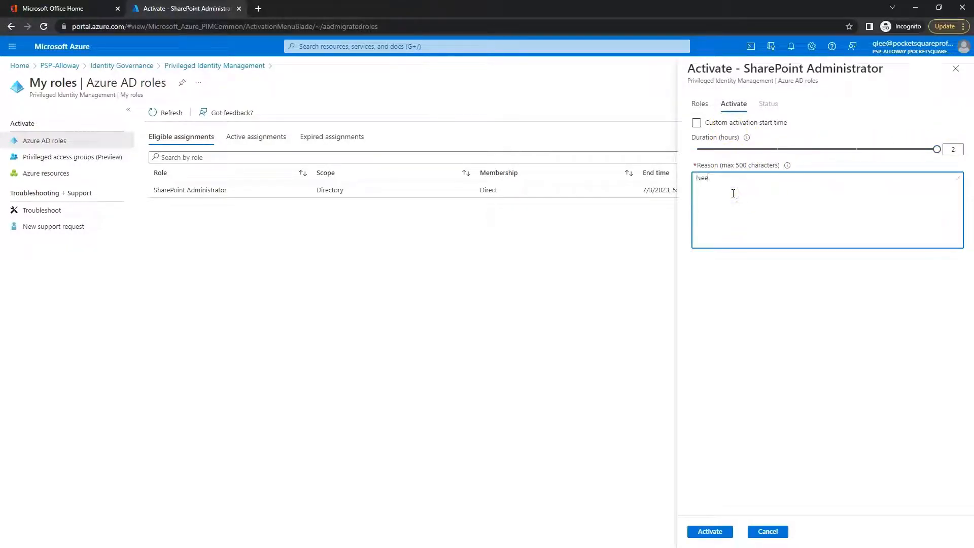
pyautogui.write('d to do job!')
pyautogui.click(714, 531)
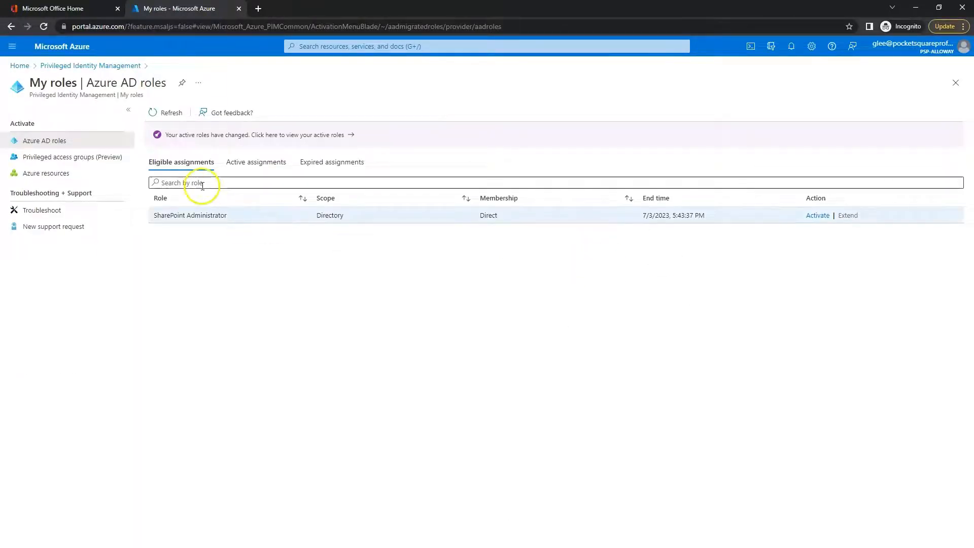
# - Refresh the eligible role assignments and check the full app list on the reloaded Microsoft Office home page
pyautogui.click(161, 114)
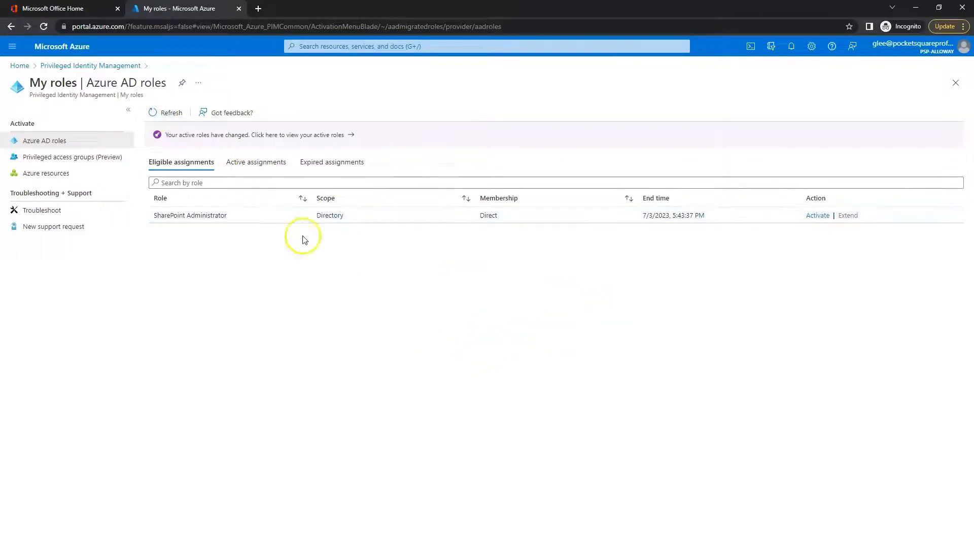
pyautogui.click(46, 9)
pyautogui.click(44, 26)
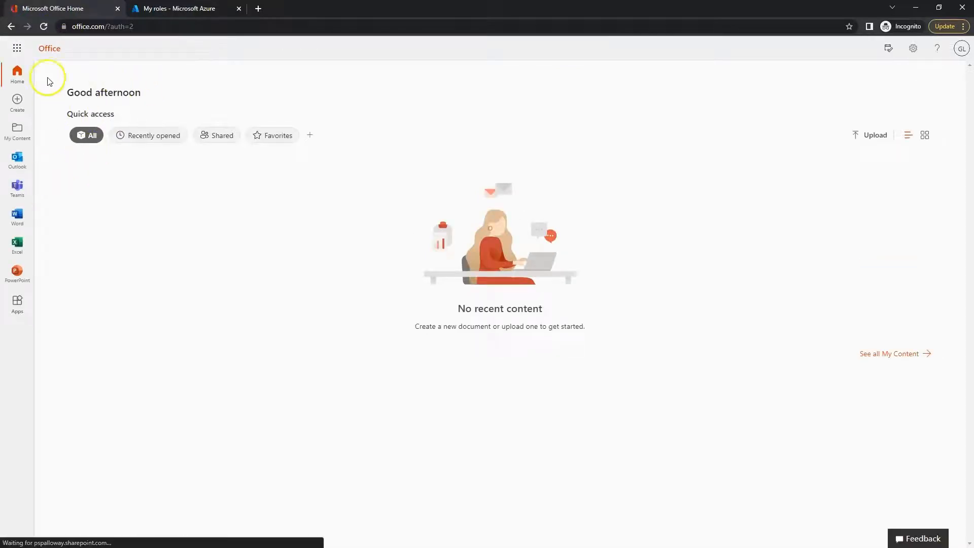
pyautogui.click(17, 49)
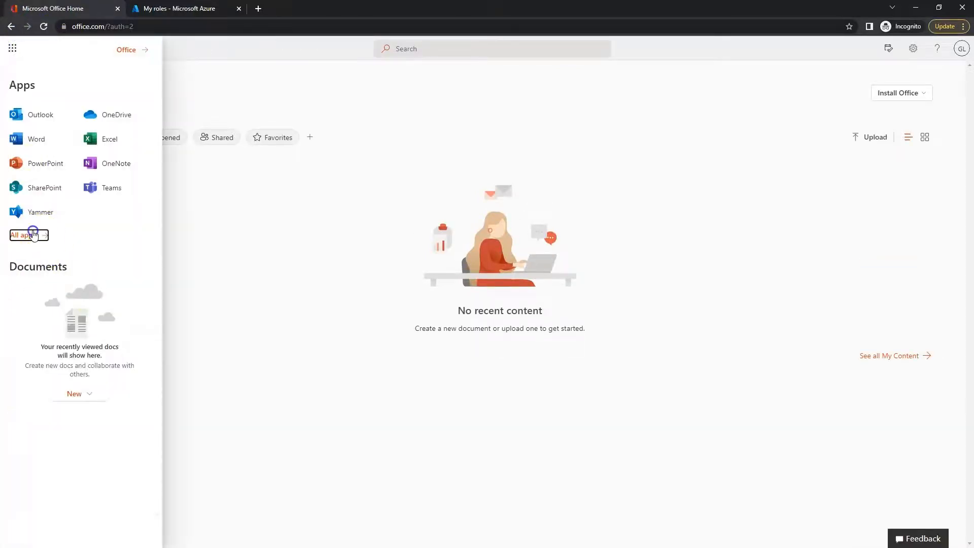
pyautogui.click(33, 235)
pyautogui.scroll(-6, 73, 359)
# - Return to My roles in Azure, refresh the role list, and view the active assignments
pyautogui.click(175, 9)
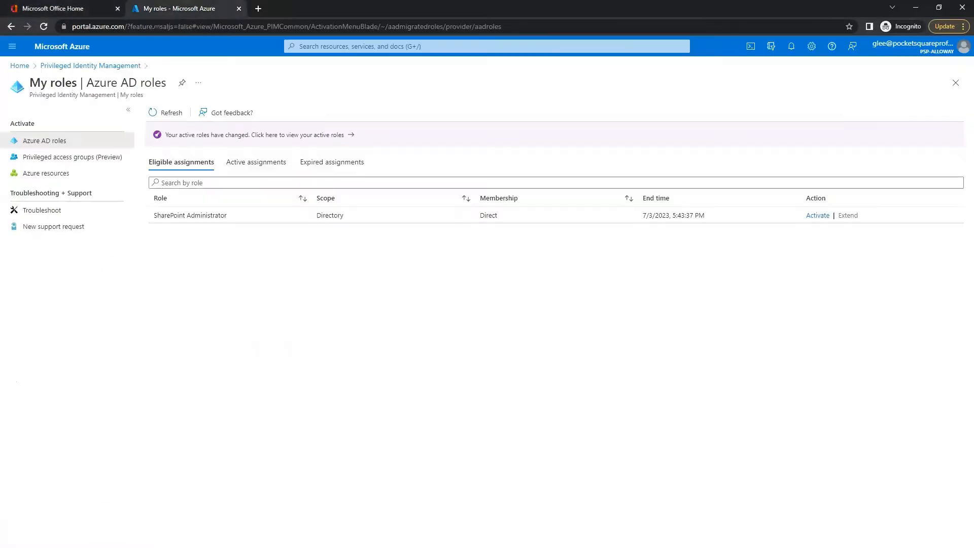
pyautogui.click(162, 116)
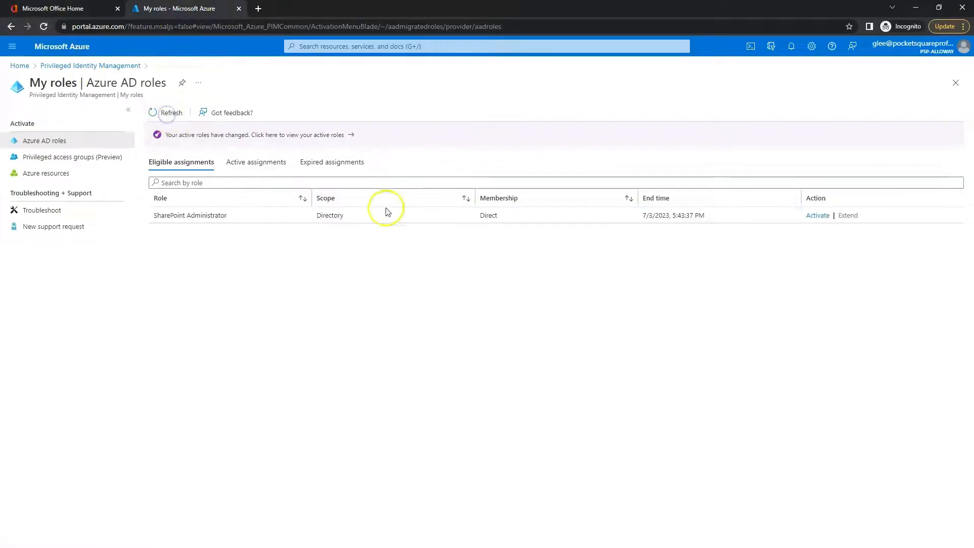
pyautogui.click(268, 163)
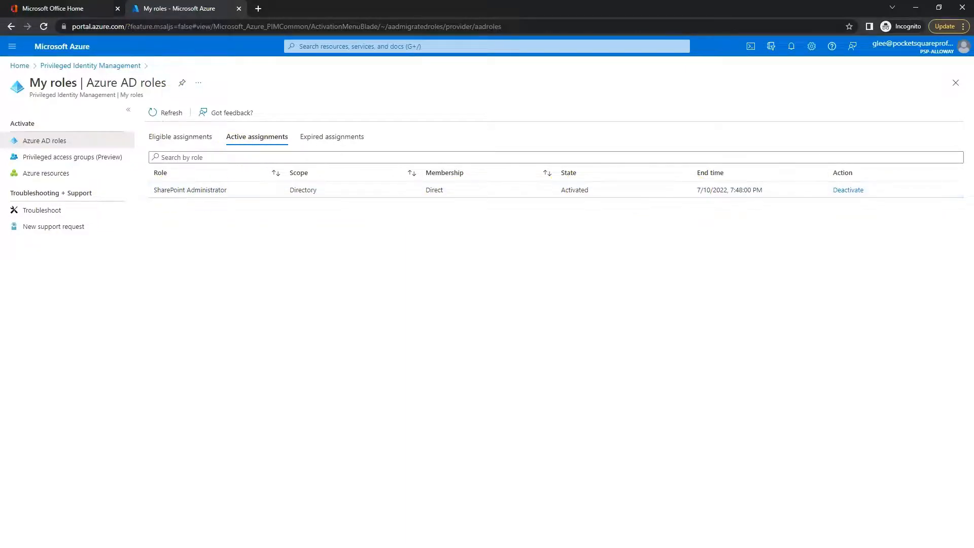
# - Reload the Microsoft Office home page and look through the complete app list again for admin access
pyautogui.click(51, 9)
pyautogui.click(44, 28)
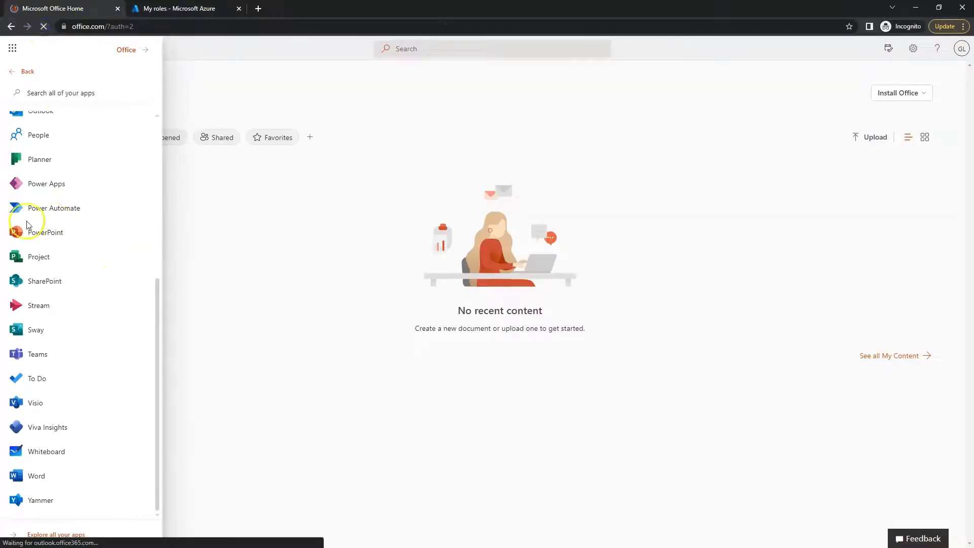
pyautogui.click(21, 49)
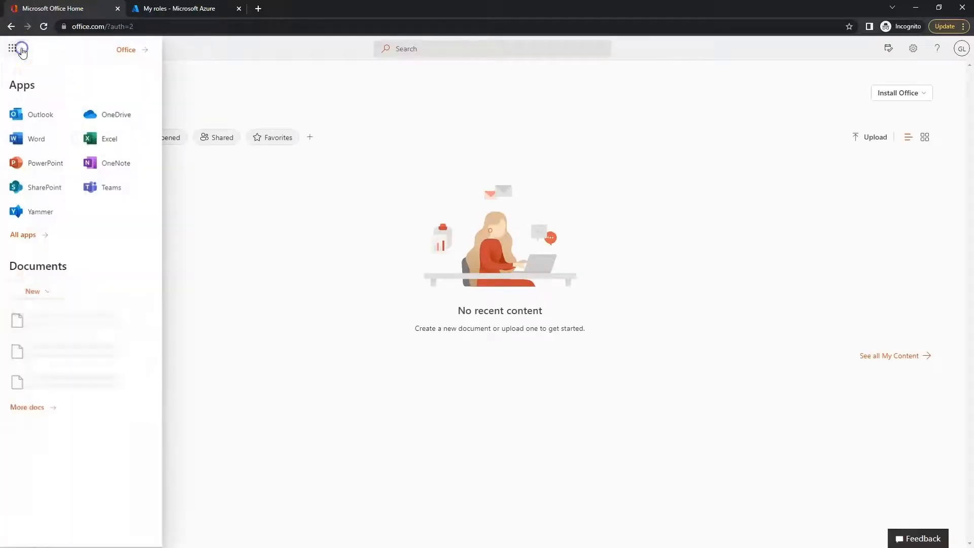
pyautogui.click(21, 235)
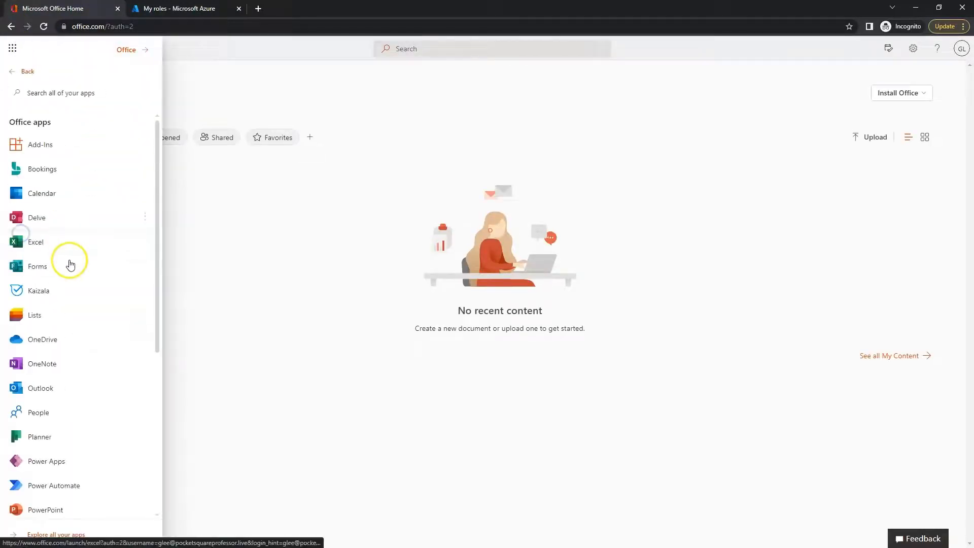
pyautogui.scroll(-5, 76, 429)
pyautogui.scroll(10, 82, 446)
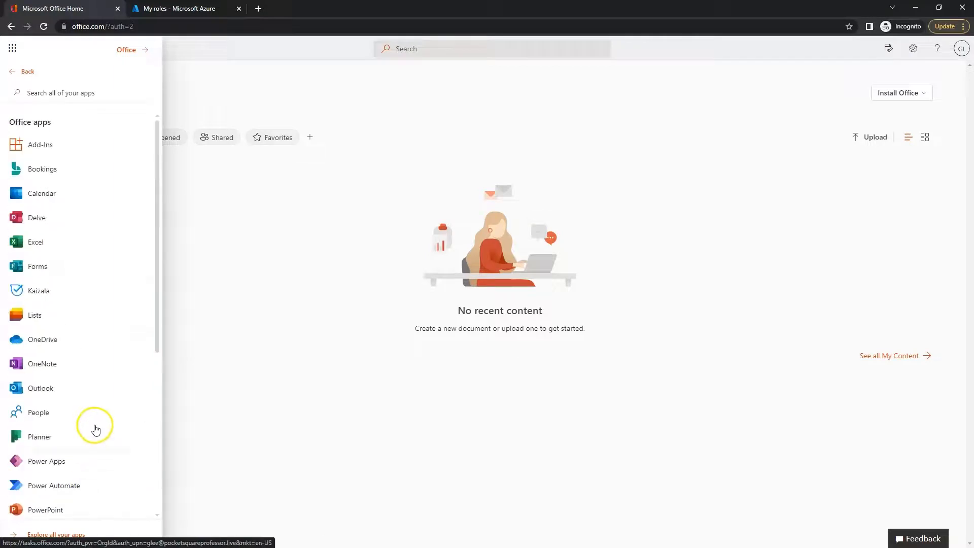
# - Recheck the active SharePoint Administrator assignment in Azure and return to the end of the Office app list
pyautogui.click(203, 8)
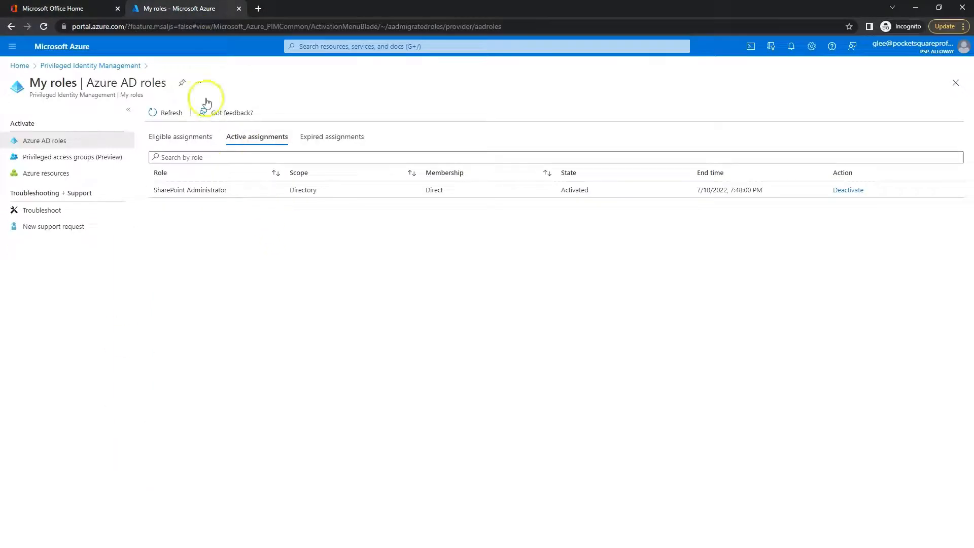
pyautogui.click(102, 9)
pyautogui.scroll(-5, 81, 383)
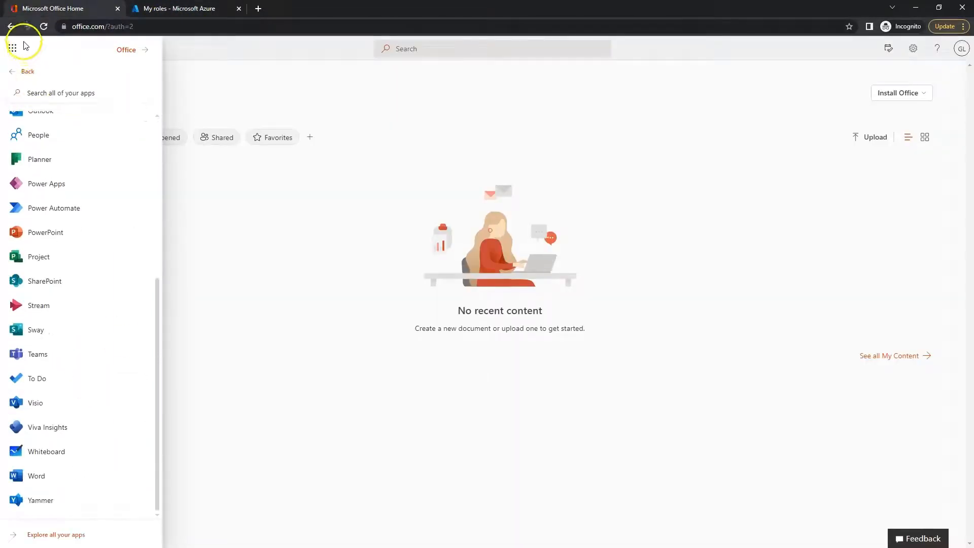
# - Reload the Microsoft Office home page and view the eligible assignments under My roles in Azure
pyautogui.click(43, 26)
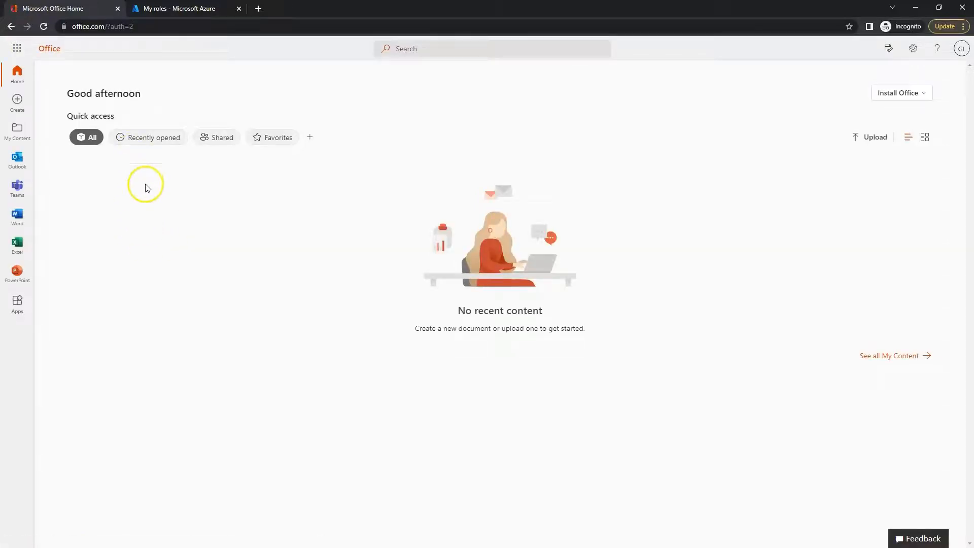
pyautogui.click(153, 9)
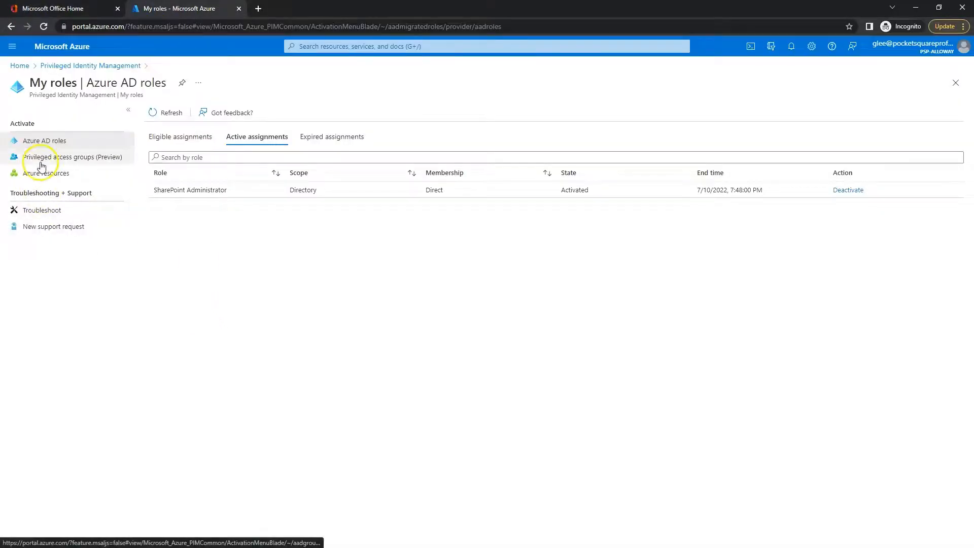
pyautogui.click(176, 118)
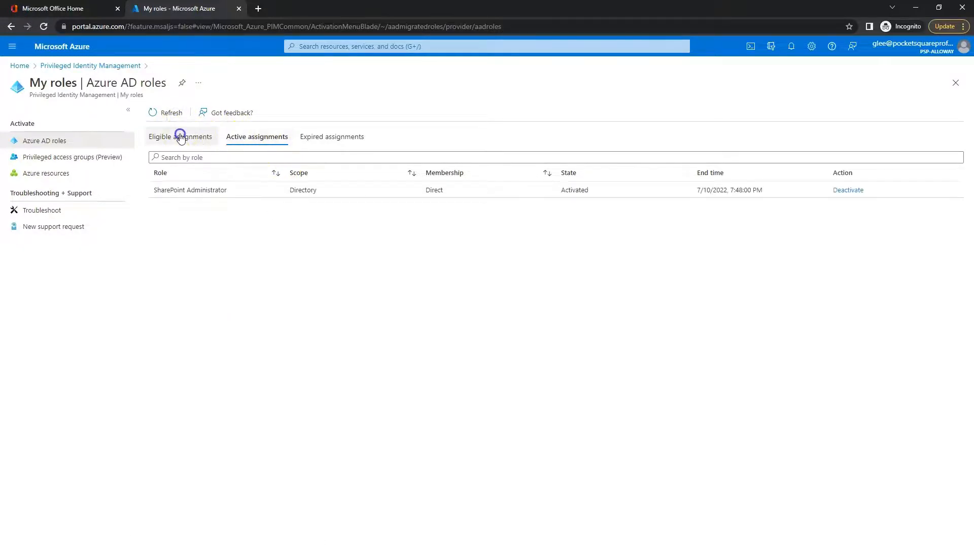
pyautogui.click(189, 137)
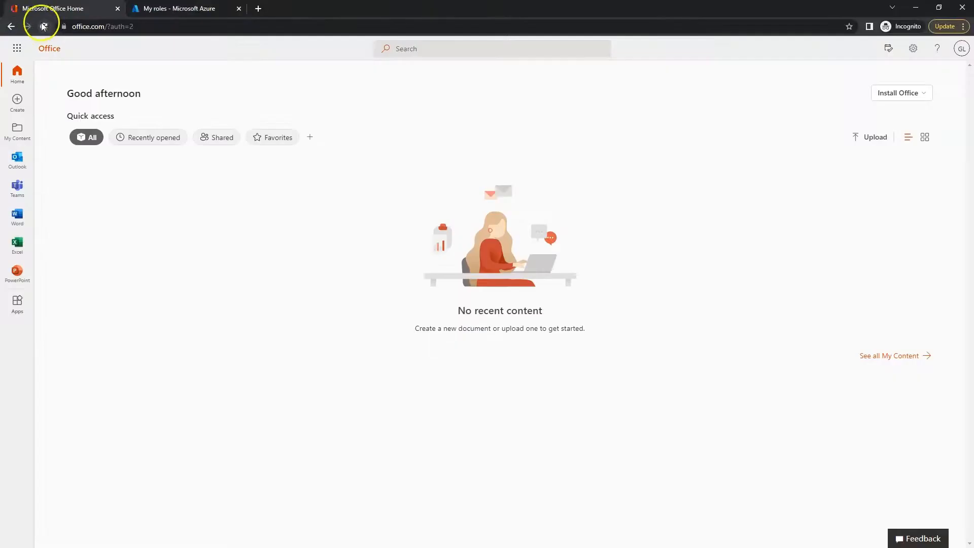
# - Reload the Office home page once more and scan the complete app list for an Admin entry
pyautogui.click(43, 26)
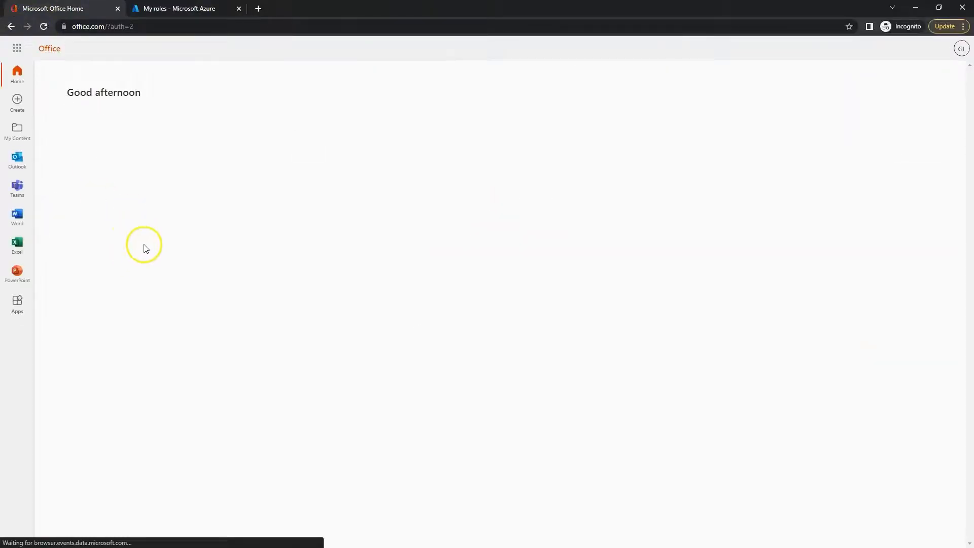
pyautogui.click(10, 47)
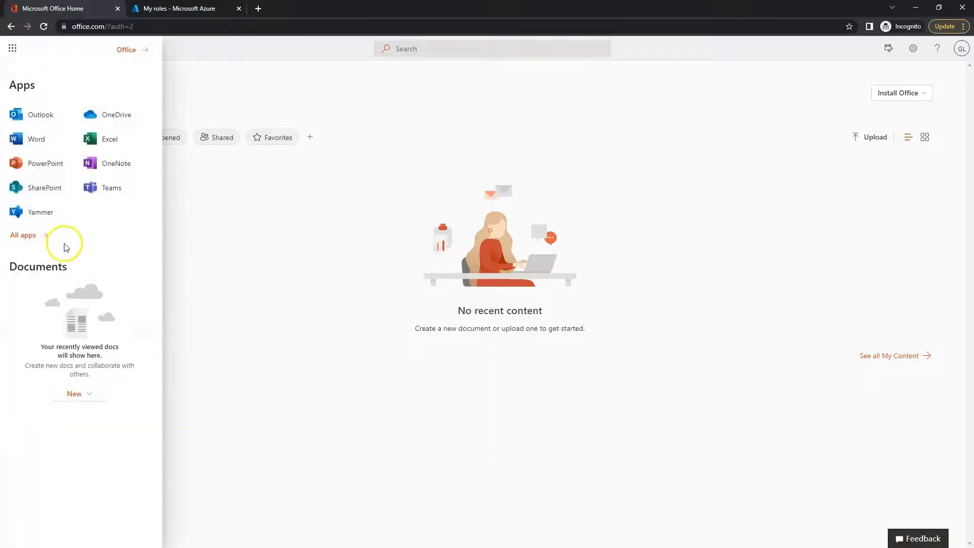
pyautogui.click(31, 234)
pyautogui.scroll(-2, 83, 332)
pyautogui.scroll(-3, 83, 333)
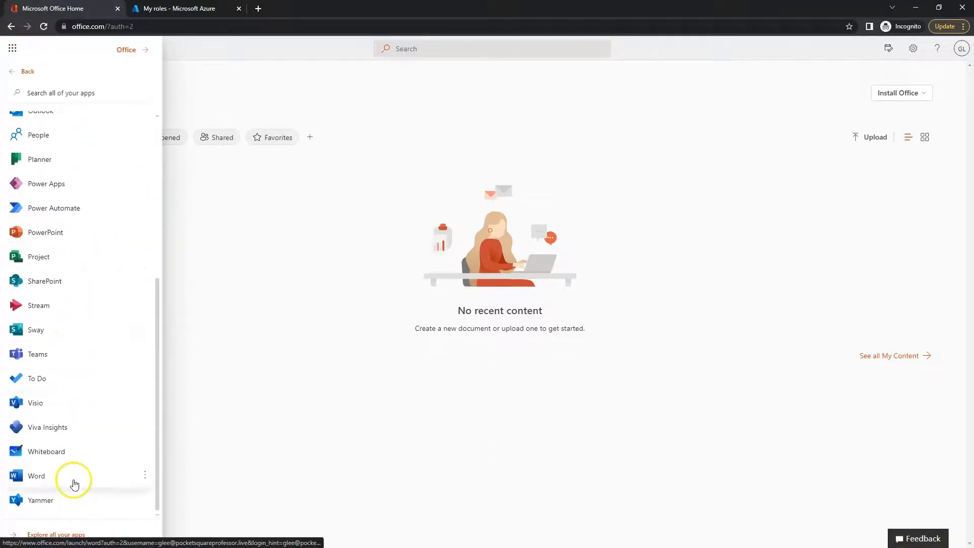
pyautogui.scroll(5, 99, 294)
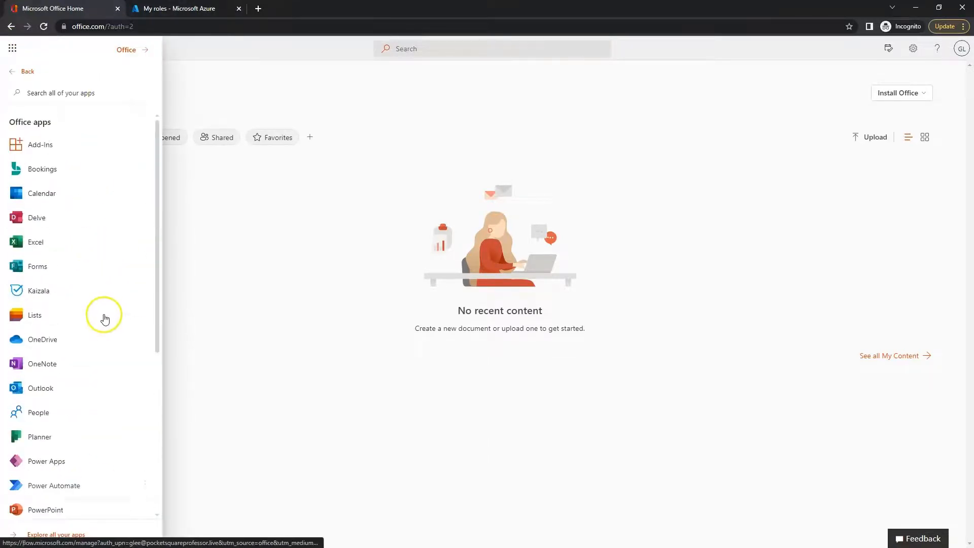
# - Refresh the eligible assignments in Azure My roles and check the active assignments
pyautogui.click(179, 9)
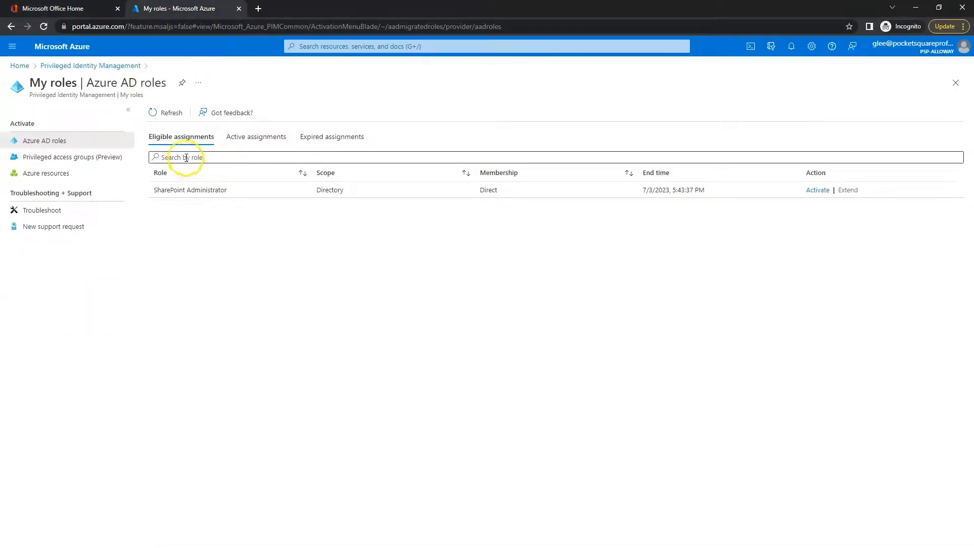
pyautogui.click(168, 112)
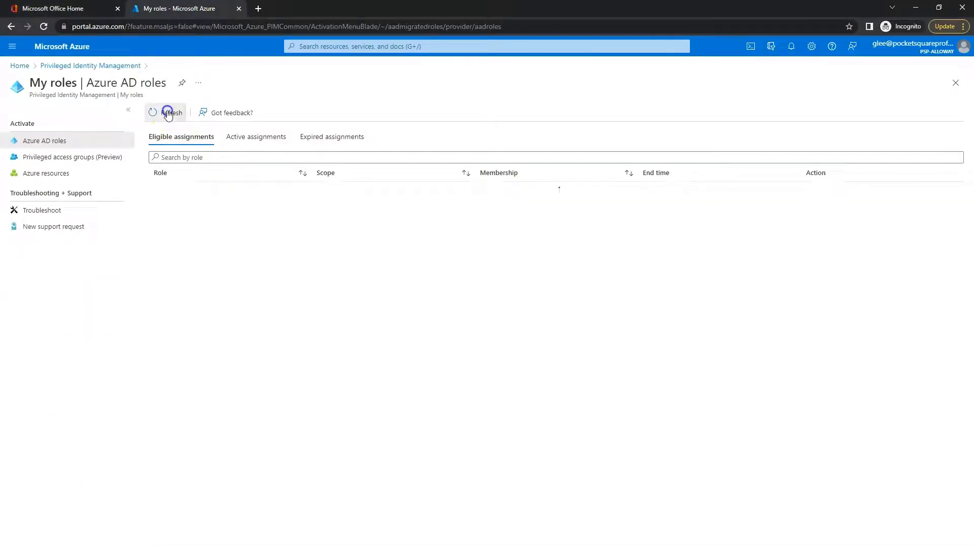
pyautogui.click(257, 137)
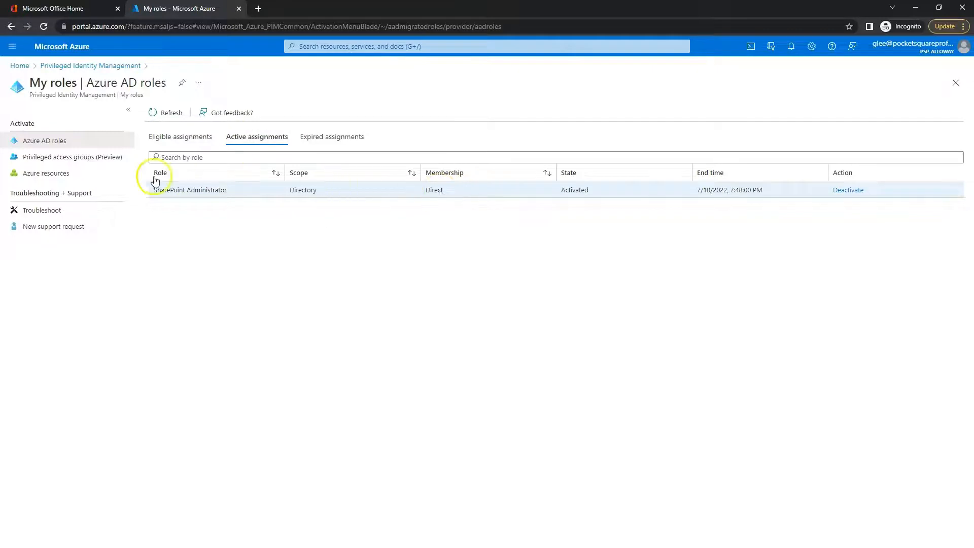
# - Reload the Office home page and open the Admin app from the app launcher
pyautogui.click(88, 9)
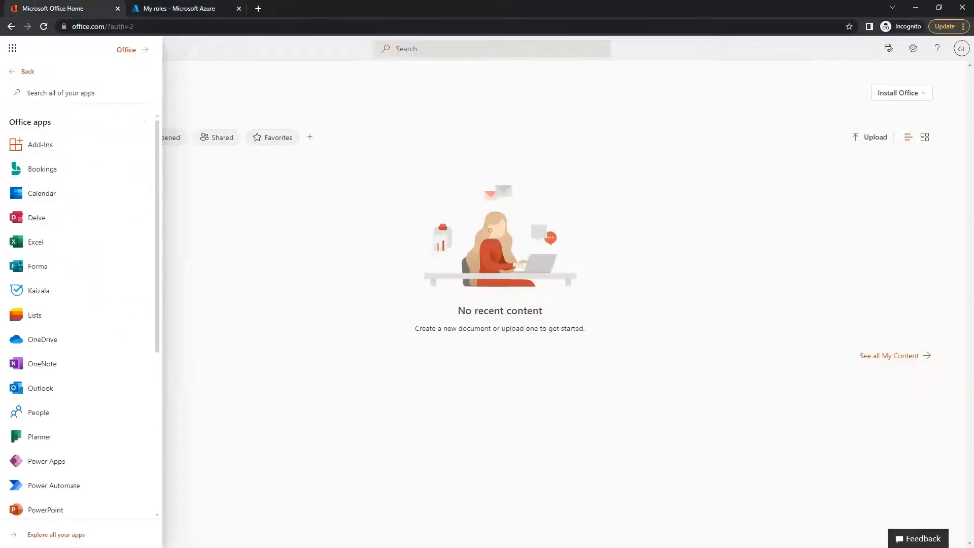
pyautogui.click(49, 26)
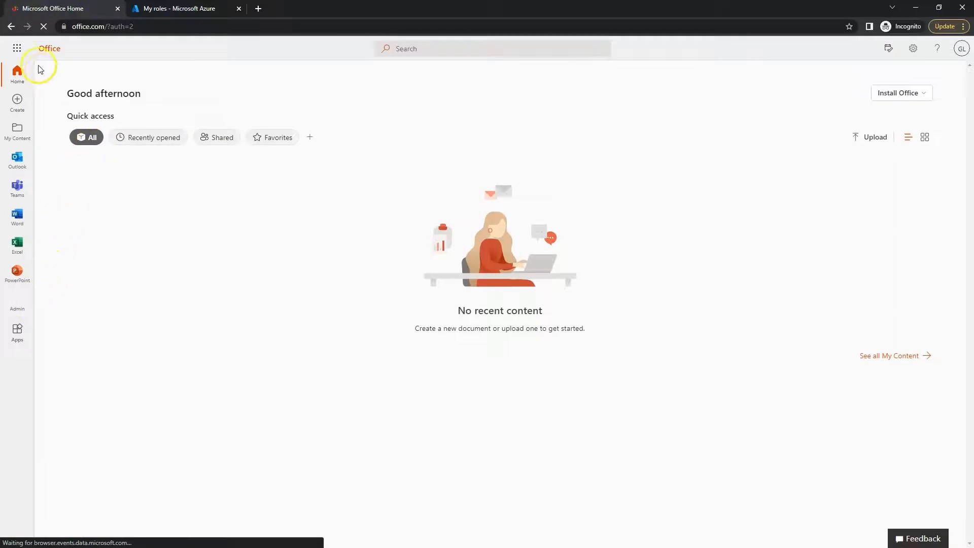
pyautogui.click(17, 49)
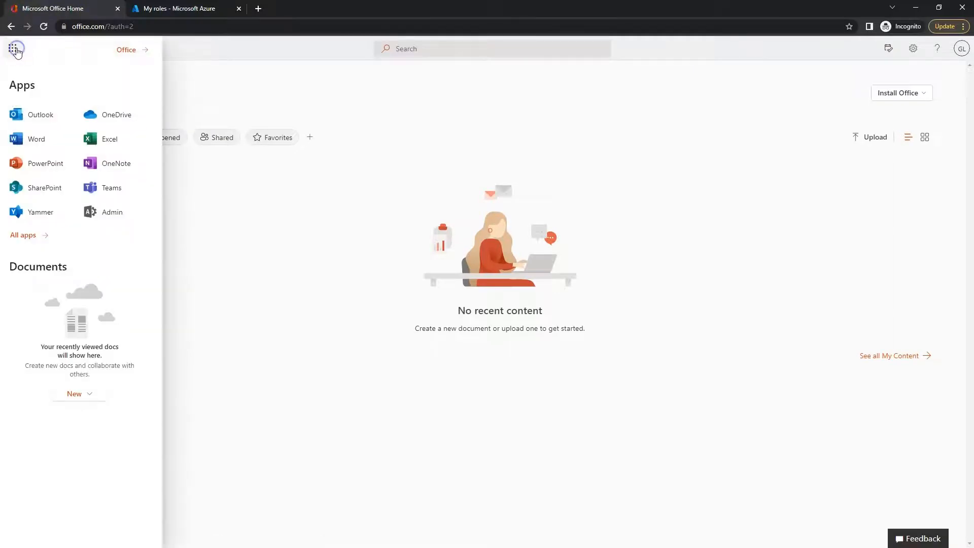
pyautogui.click(105, 214)
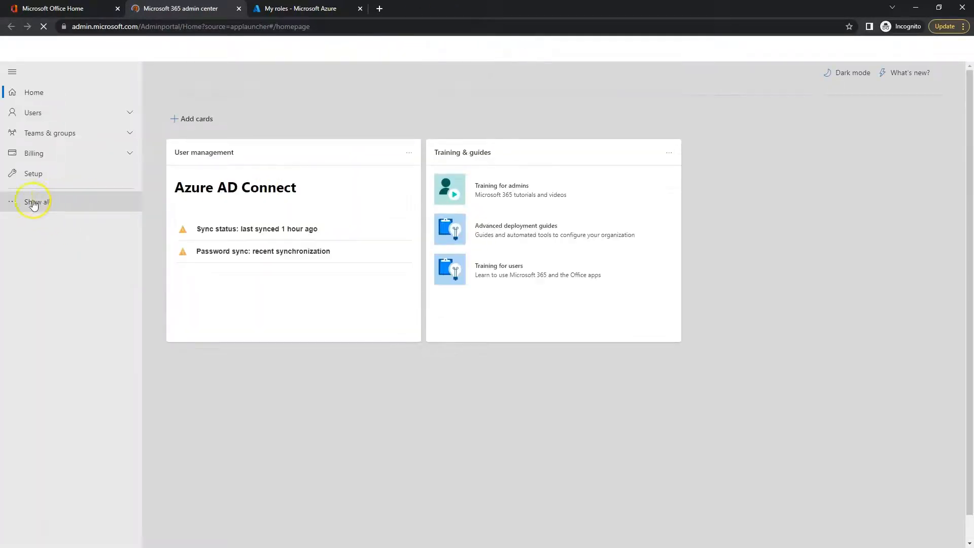
# - Show all navigation entries in the Microsoft 365 admin center and open the SharePoint admin center, checking the active role in Azure meanwhile
pyautogui.click(31, 200)
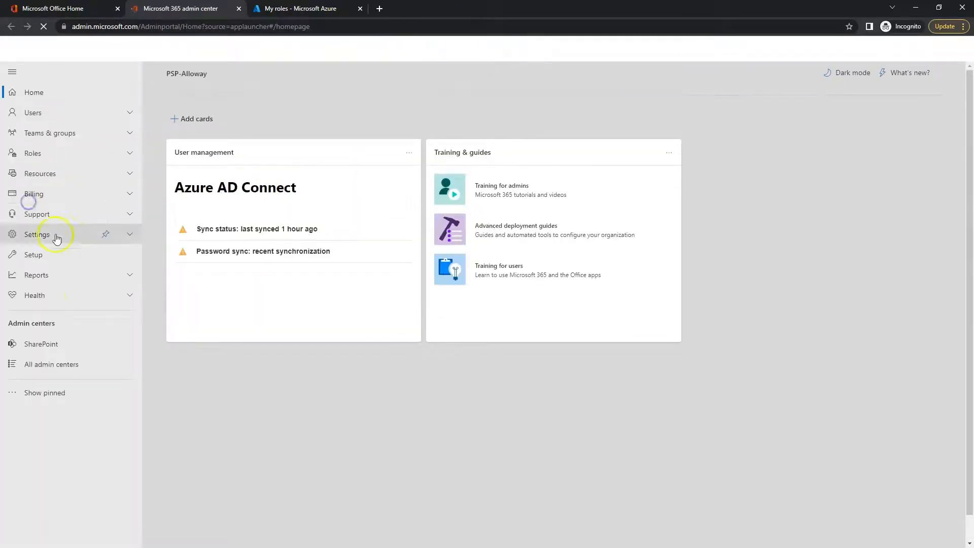
pyautogui.click(37, 349)
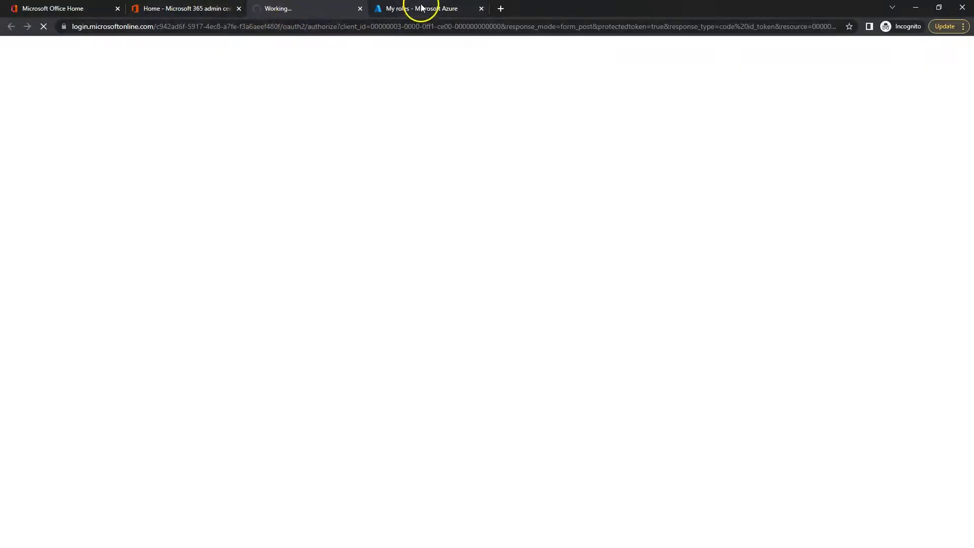
pyautogui.click(421, 7)
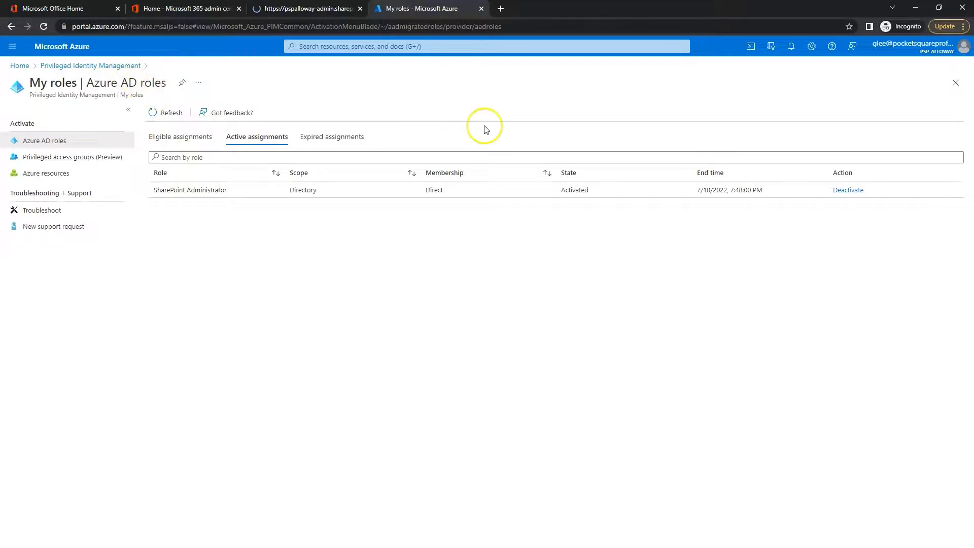
pyautogui.click(304, 8)
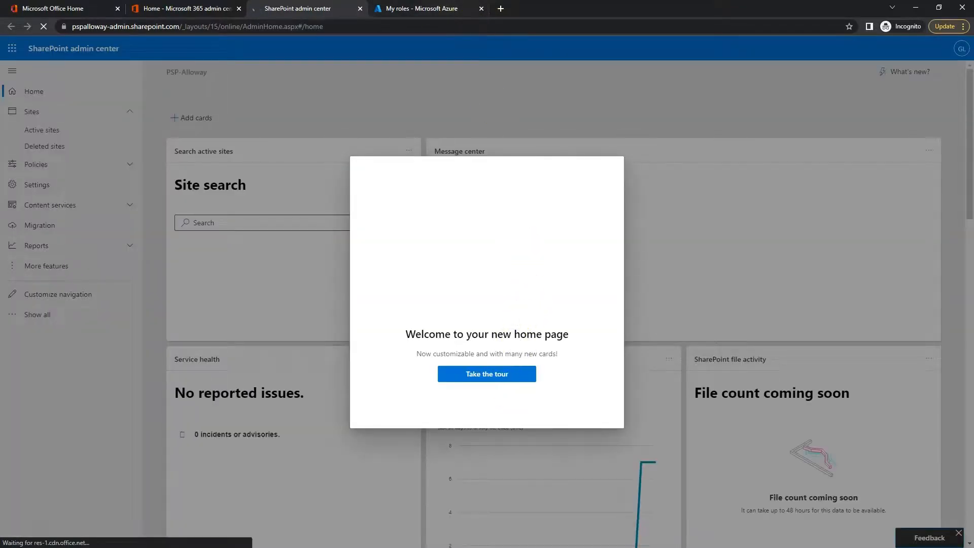
pyautogui.click(437, 9)
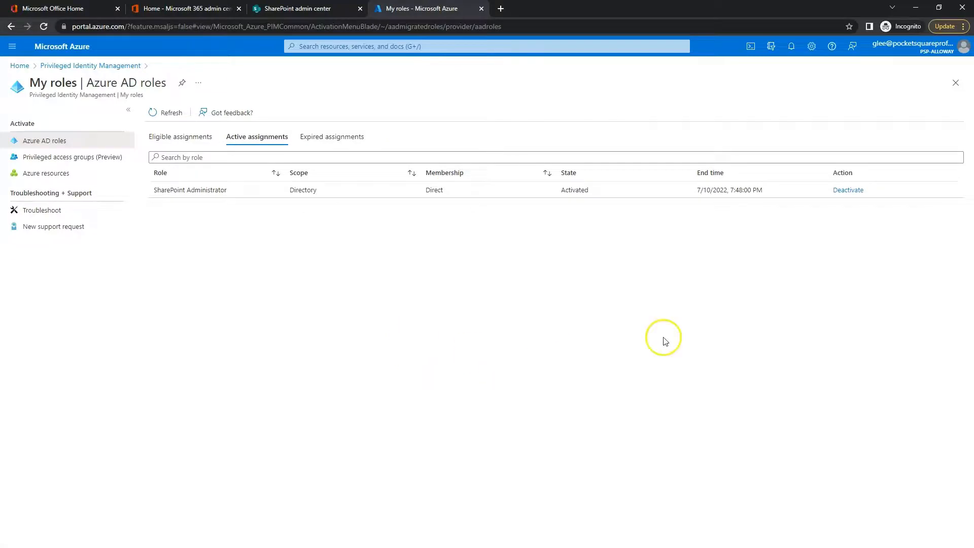
pyautogui.click(335, 9)
# - Switch to the administrator's Azure Active Directory admin center and view the active assignments of the Global Administrator role
pyautogui.click(401, 5)
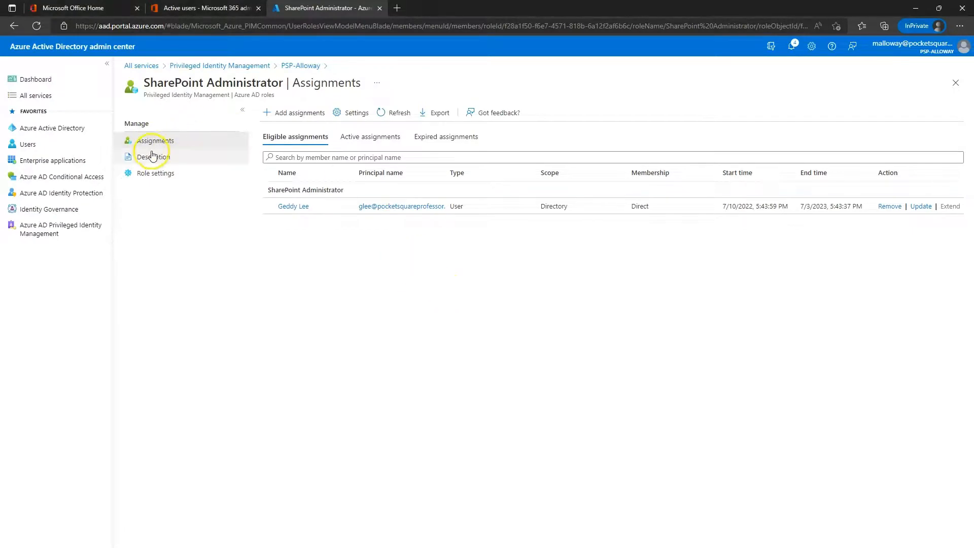
pyautogui.click(321, 67)
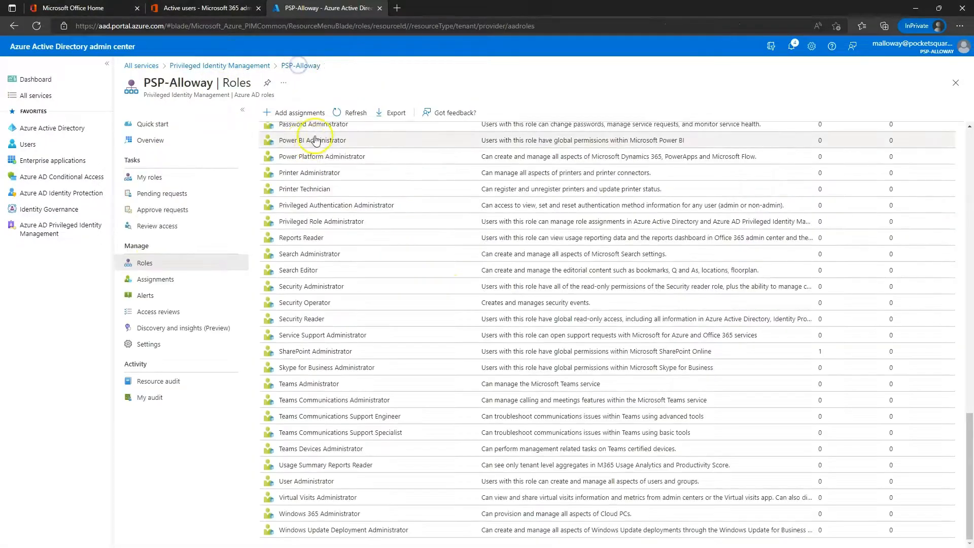
pyautogui.scroll(8, 358, 303)
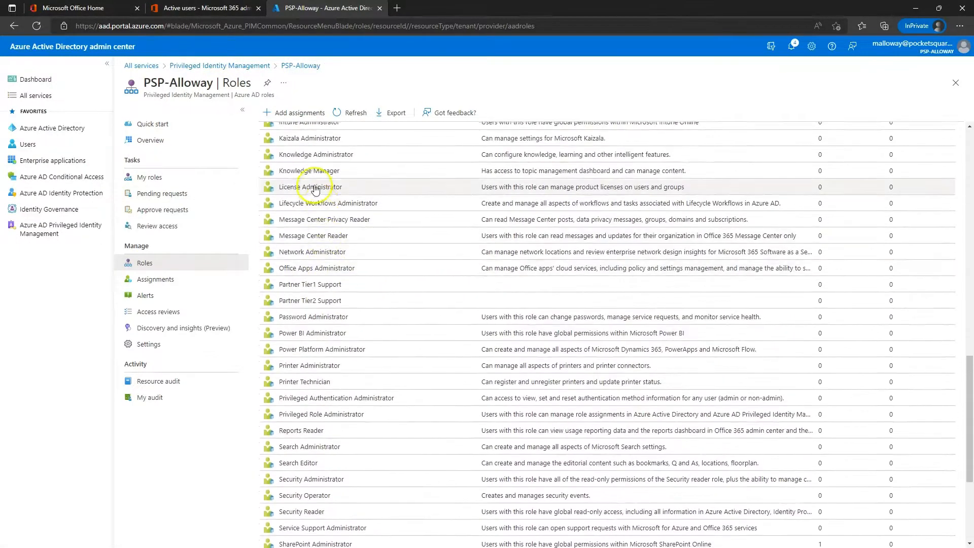
pyautogui.click(307, 151)
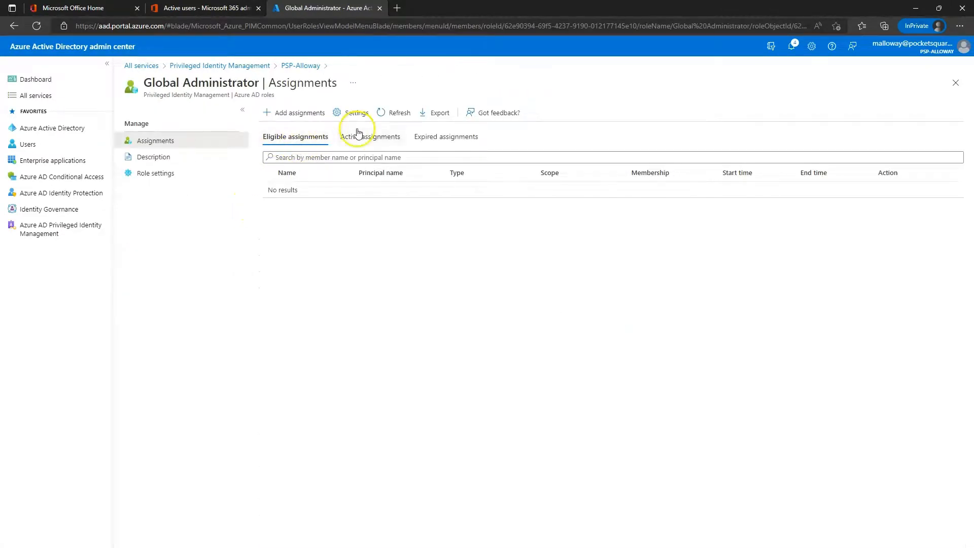
pyautogui.click(360, 139)
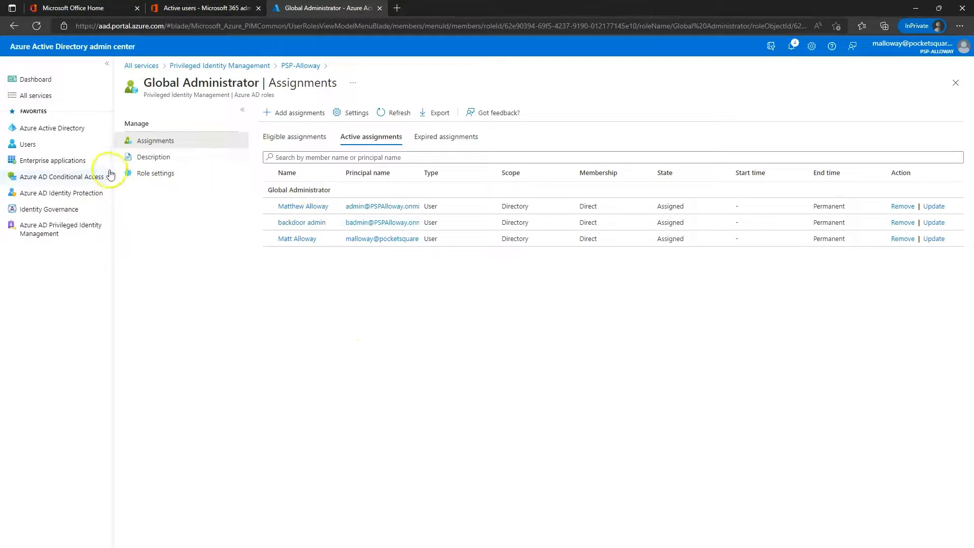
# - Return to the PSP-Alloway roles and review the resource audit for Azure AD roles
pyautogui.click(294, 68)
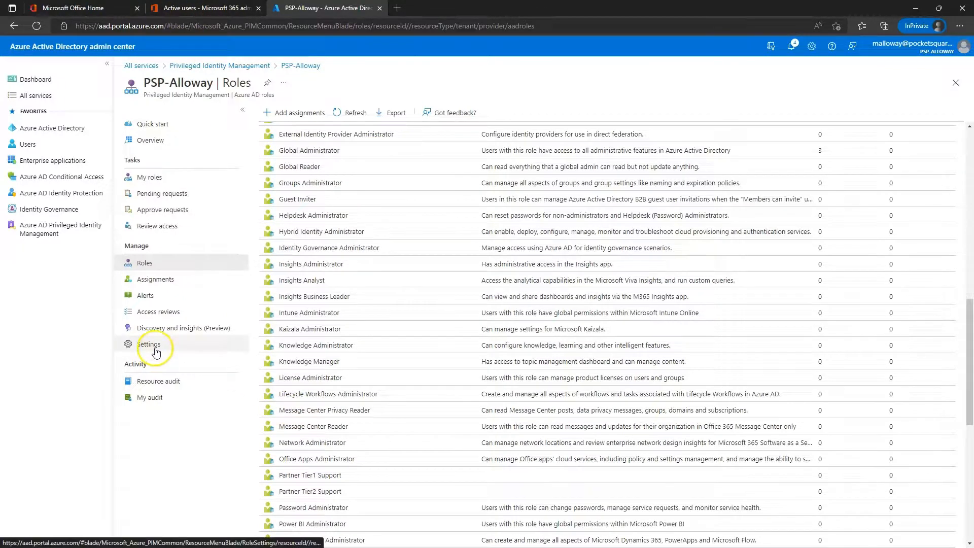
pyautogui.click(161, 381)
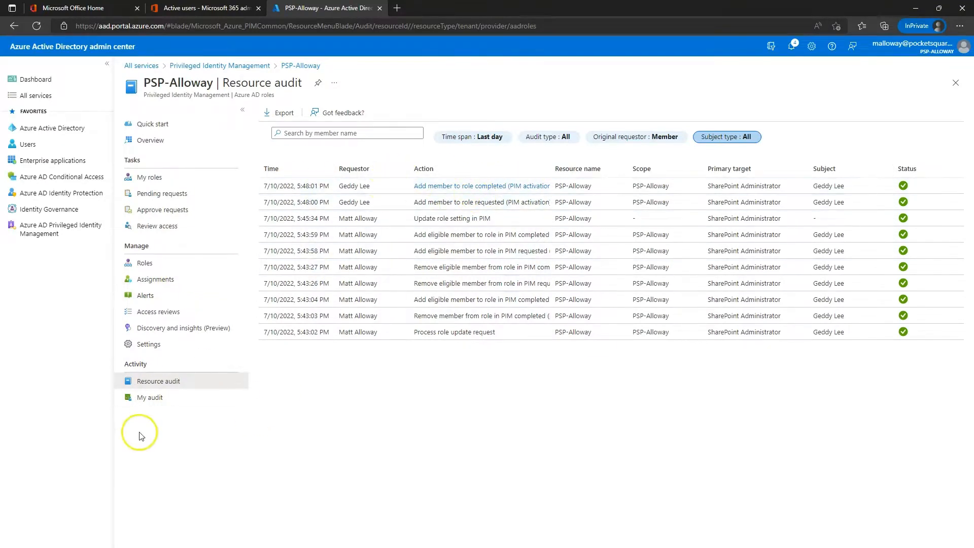
# - Look over the PSP-Alloway role settings and roles list, ending on the eligible assignments
pyautogui.click(160, 347)
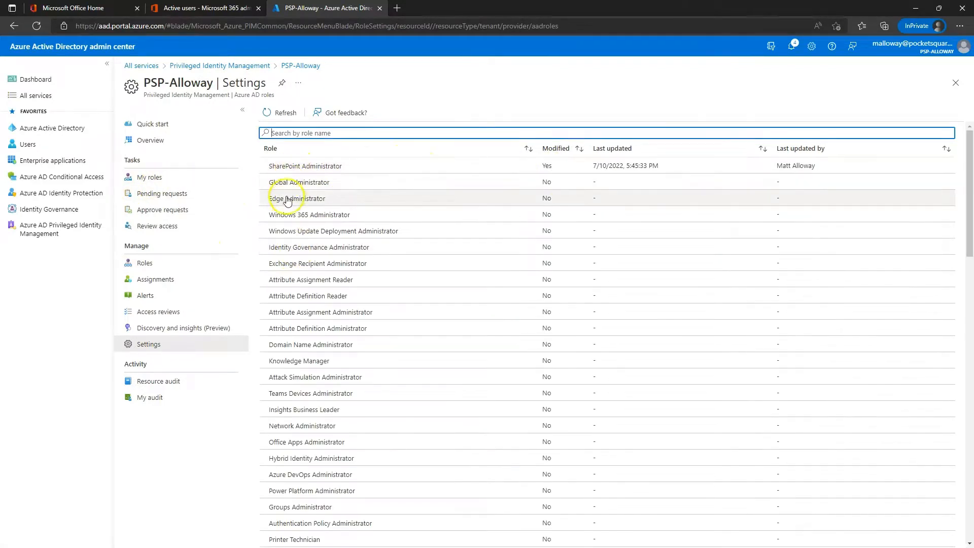
pyautogui.click(145, 270)
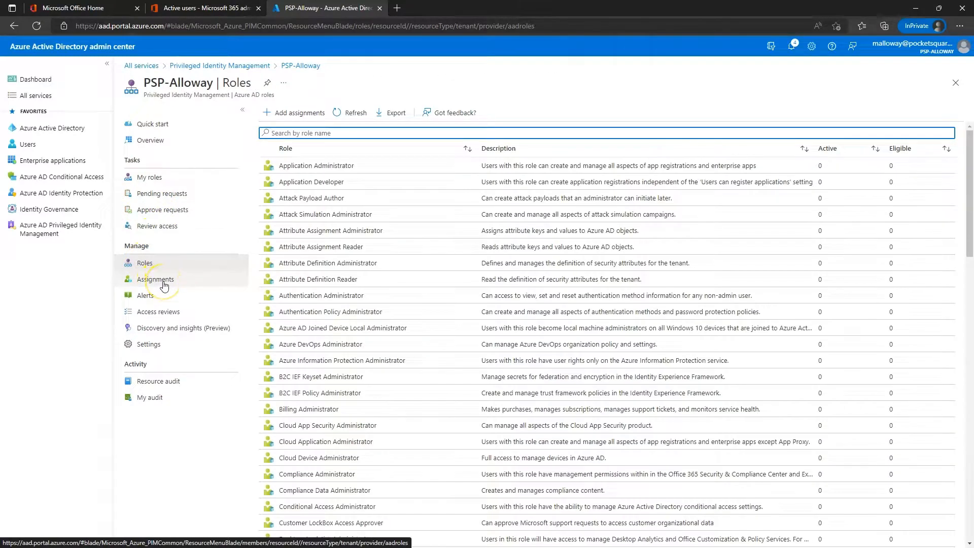
pyautogui.click(164, 286)
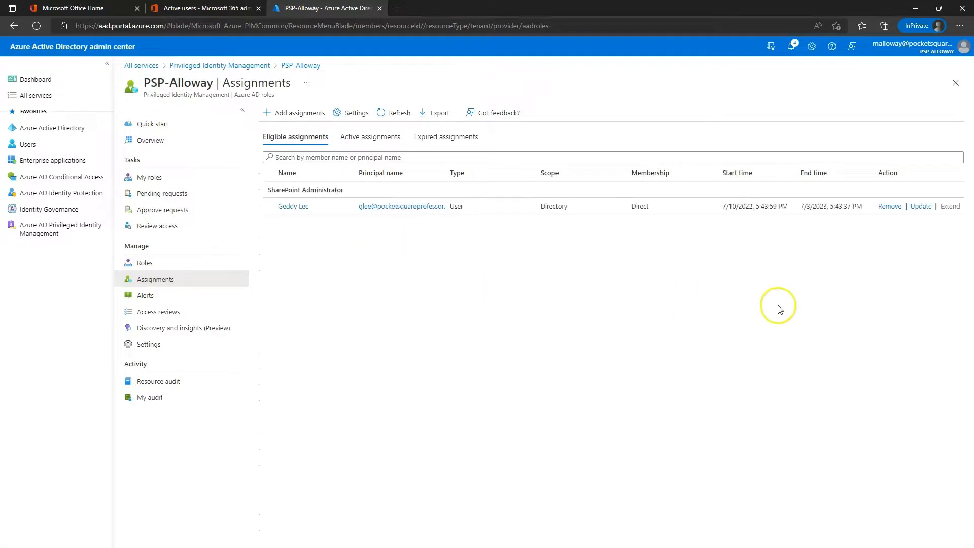